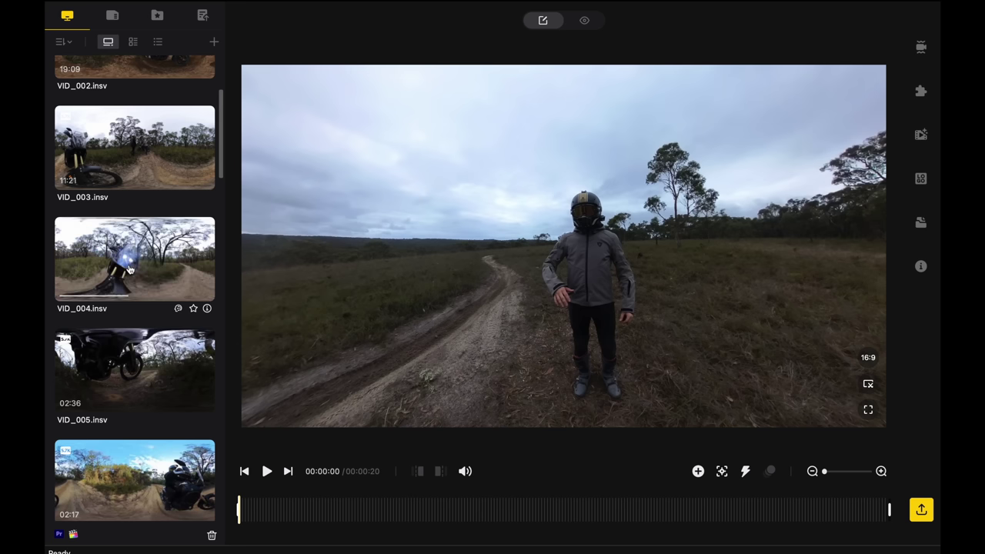
# - Look around the 360° view of clip VID_006 and play it from about one minute in
pyautogui.scroll(3, 134, 227)
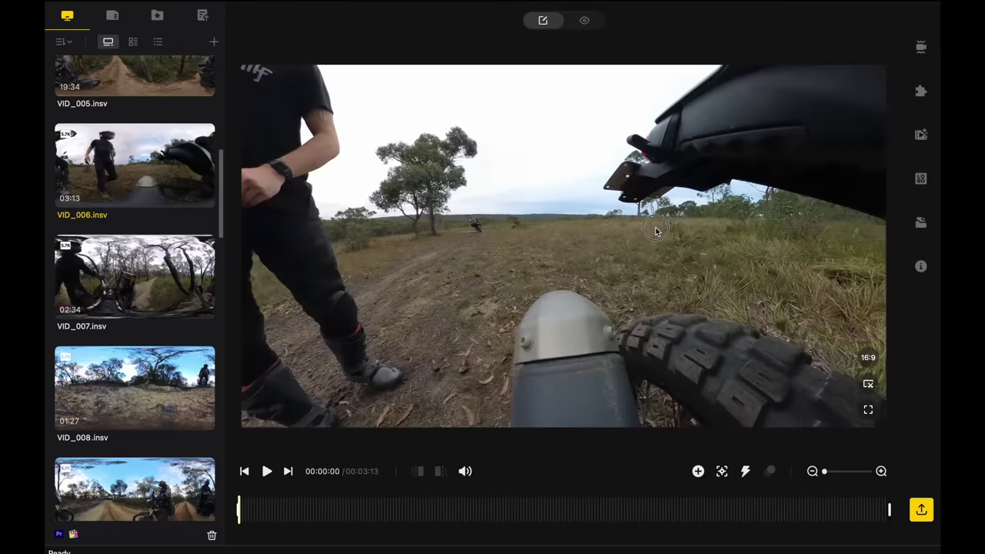
pyautogui.moveTo(656, 233); pyautogui.dragTo(331, 235)
pyautogui.moveTo(495, 233); pyautogui.dragTo(608, 187)
pyautogui.moveTo(668, 229); pyautogui.dragTo(517, 230)
pyautogui.click(444, 514)
pyautogui.press('space')
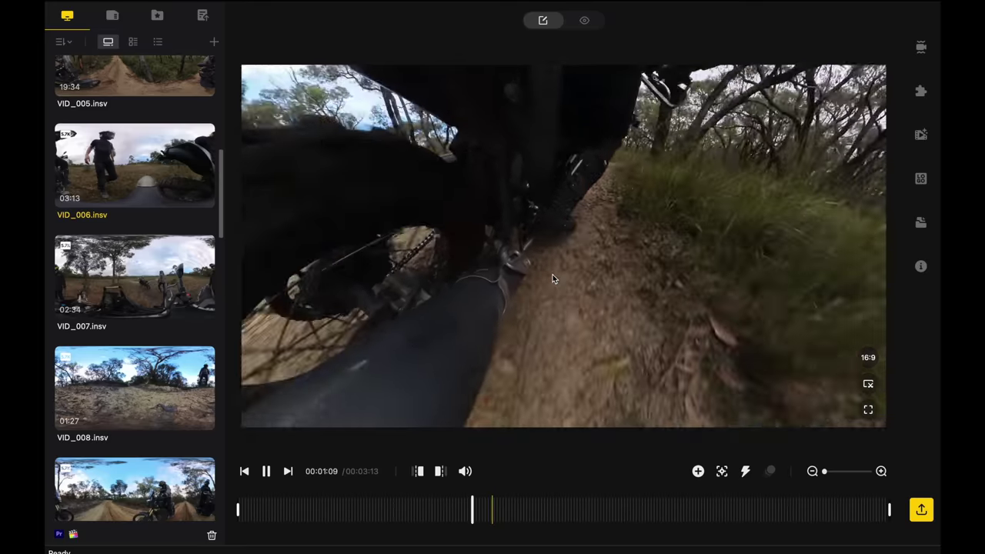
# - Mute the clip's audio and turn the view between the trail and the rear wheel during playback, pausing at 1:21
pyautogui.click(464, 471)
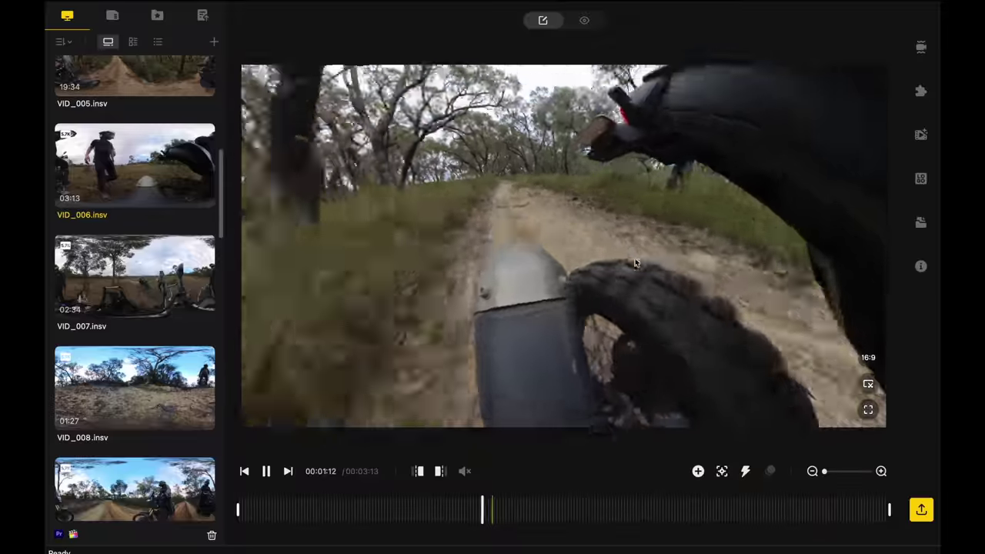
pyautogui.moveTo(632, 274); pyautogui.dragTo(485, 219)
pyautogui.moveTo(636, 213); pyautogui.dragTo(617, 232)
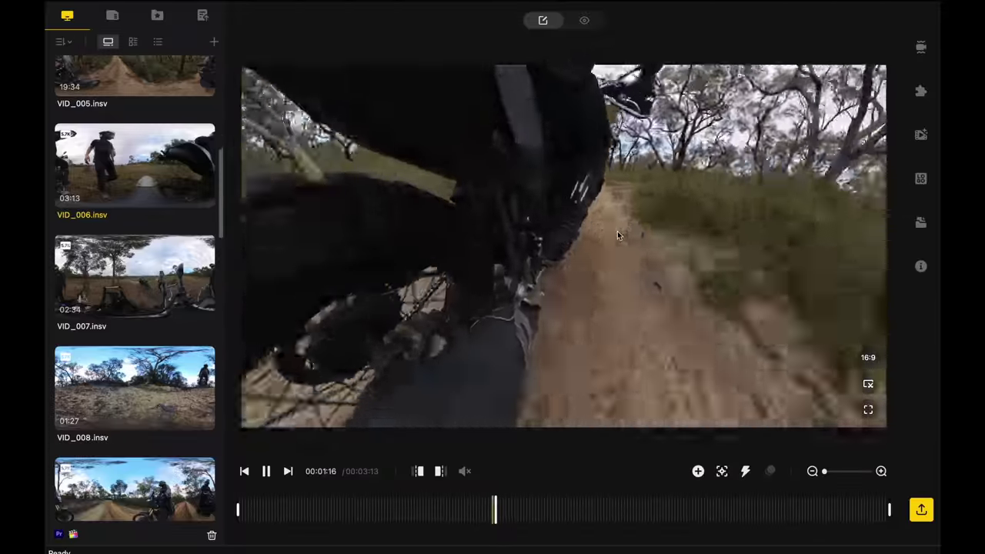
pyautogui.moveTo(725, 242); pyautogui.dragTo(456, 286)
pyautogui.press('space')
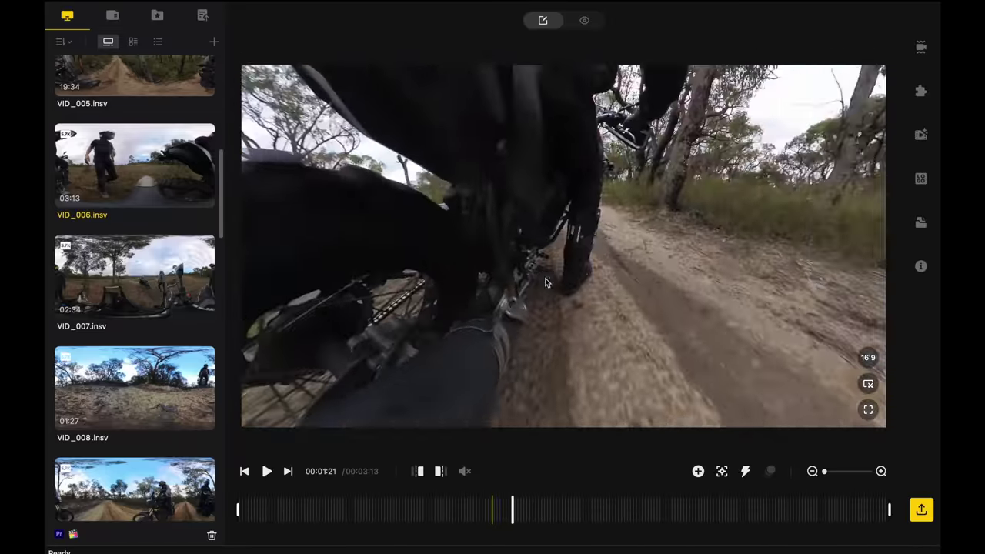
# - Play VID_006 on to 1:33 and toggle Direction Lock in its stabilization options
pyautogui.press('space')
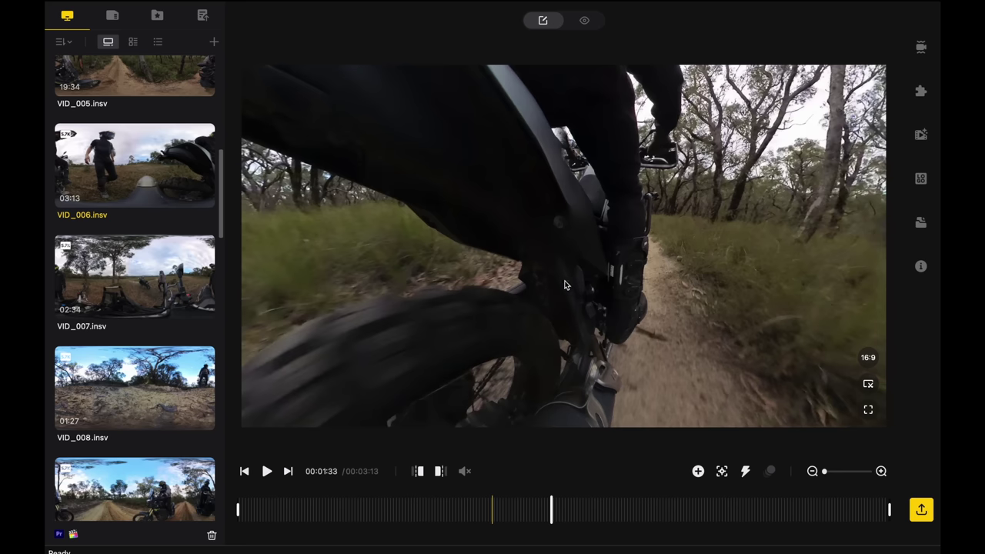
pyautogui.click(921, 47)
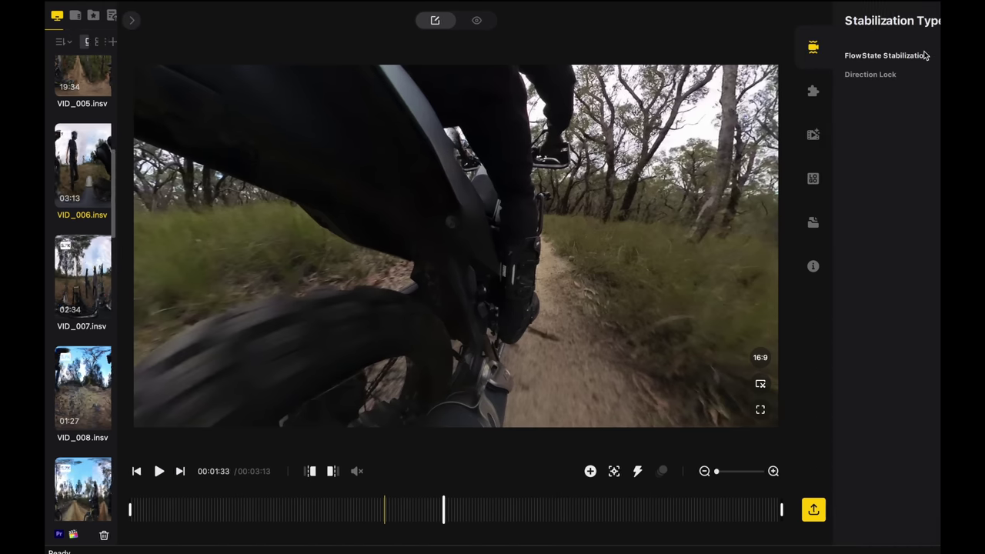
pyautogui.click(920, 76)
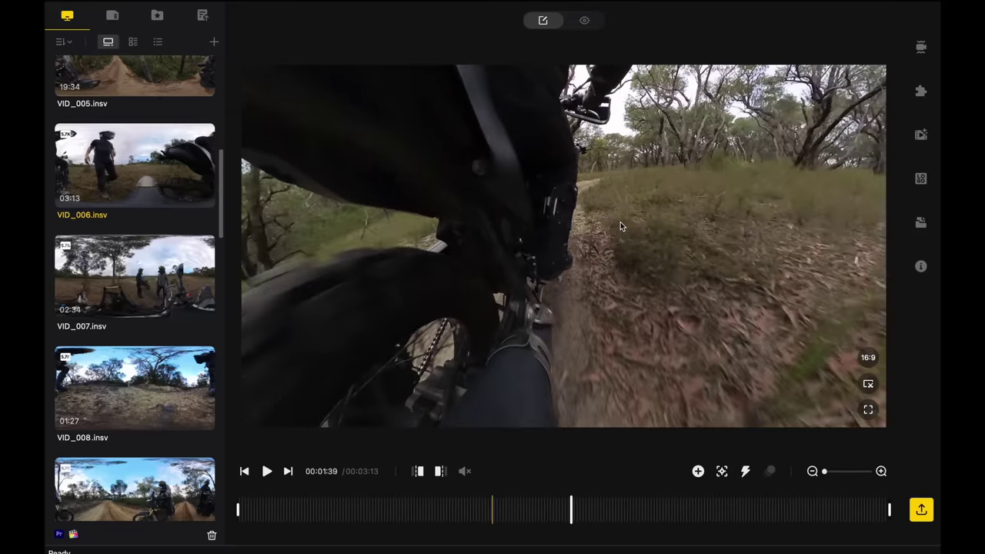
# - Play the clip on from 1:39 and keep turning the view along the trail beside the front of the bike
pyautogui.press('space')
pyautogui.moveTo(589, 240); pyautogui.dragTo(739, 246)
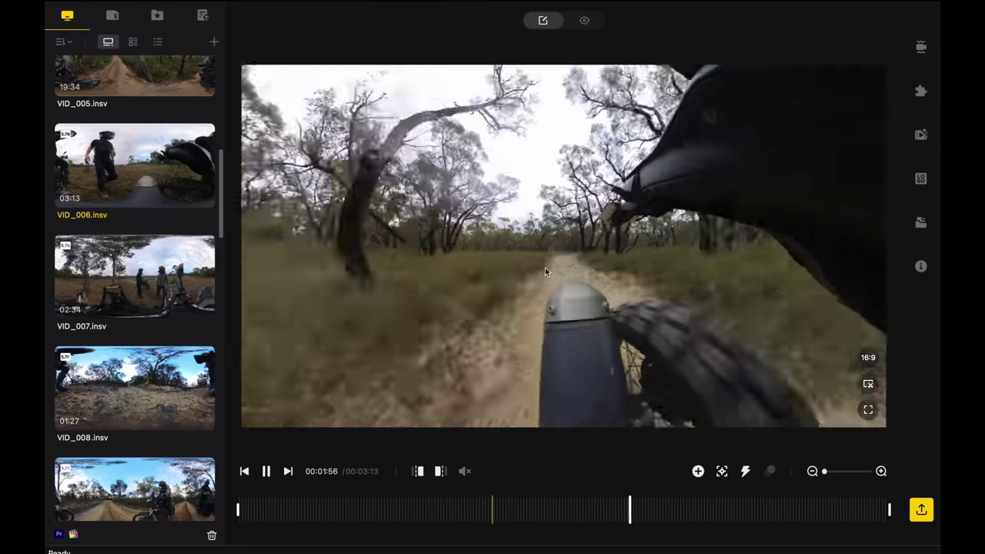
pyautogui.moveTo(545, 271); pyautogui.dragTo(743, 271)
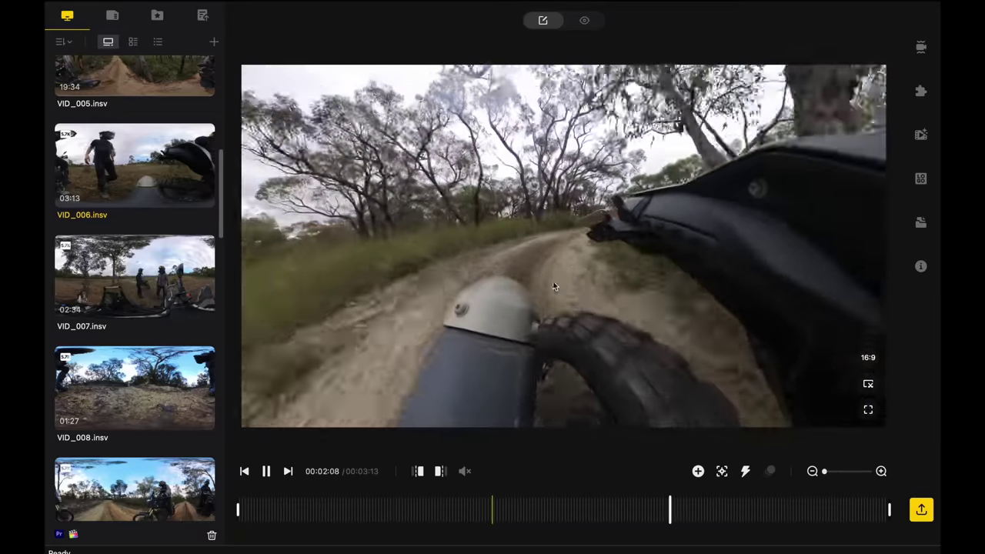
pyautogui.moveTo(593, 303); pyautogui.dragTo(615, 309)
pyautogui.press('space')
# - Trim VID_006's start to leave 2:15 and add a keyframe there with a 93.1° field of view and 0.87 distortion
pyautogui.moveTo(471, 508); pyautogui.dragTo(434, 508)
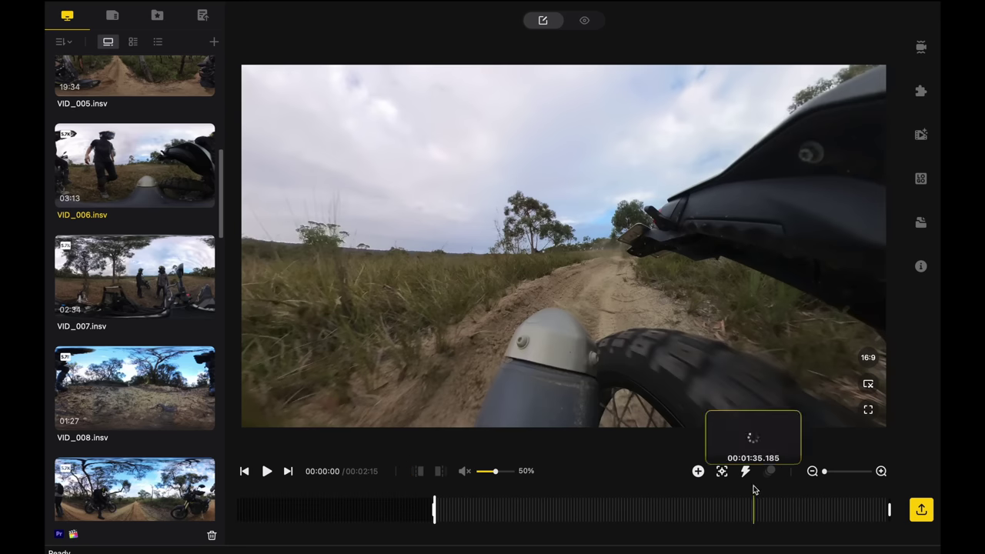
pyautogui.click(698, 471)
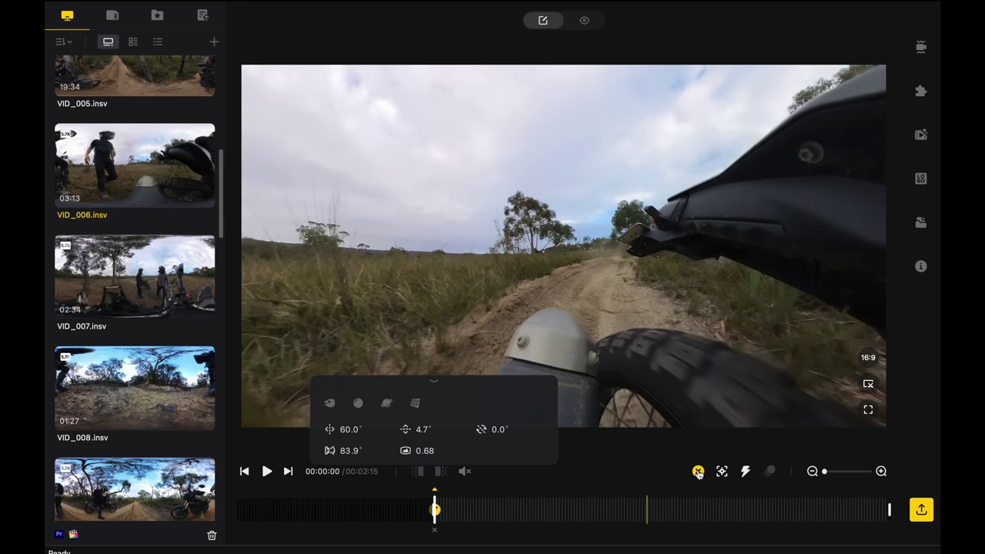
pyautogui.click(613, 458)
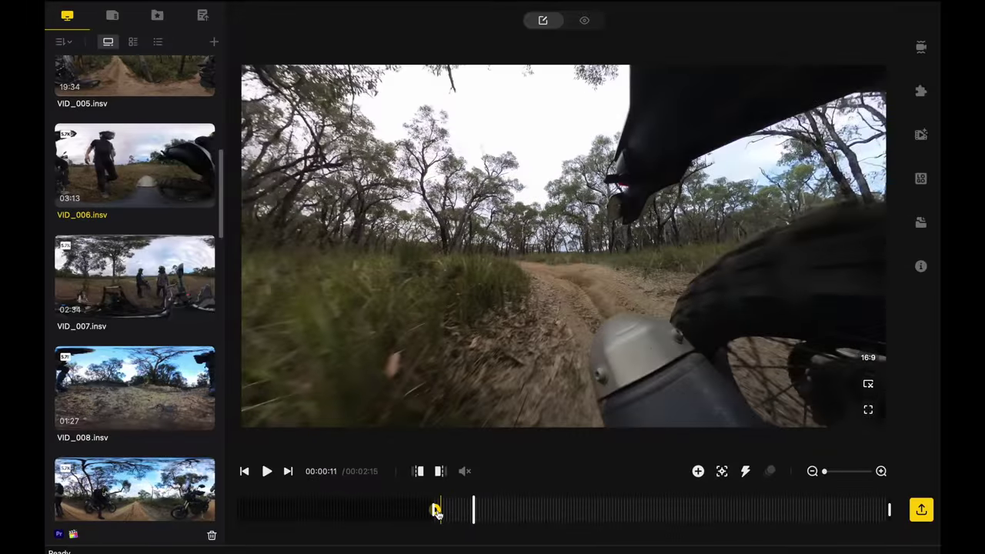
pyautogui.click(435, 510)
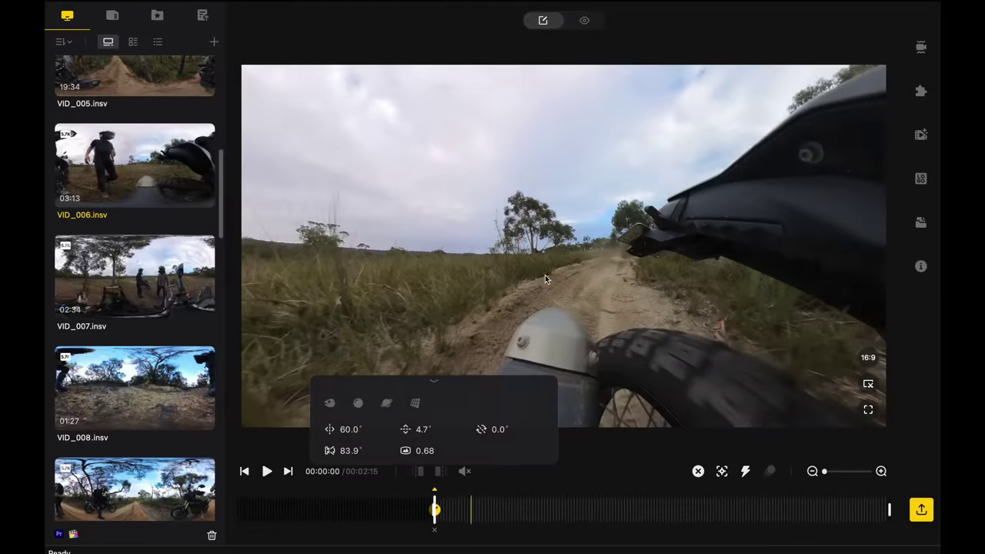
pyautogui.scroll(-5, 546, 276)
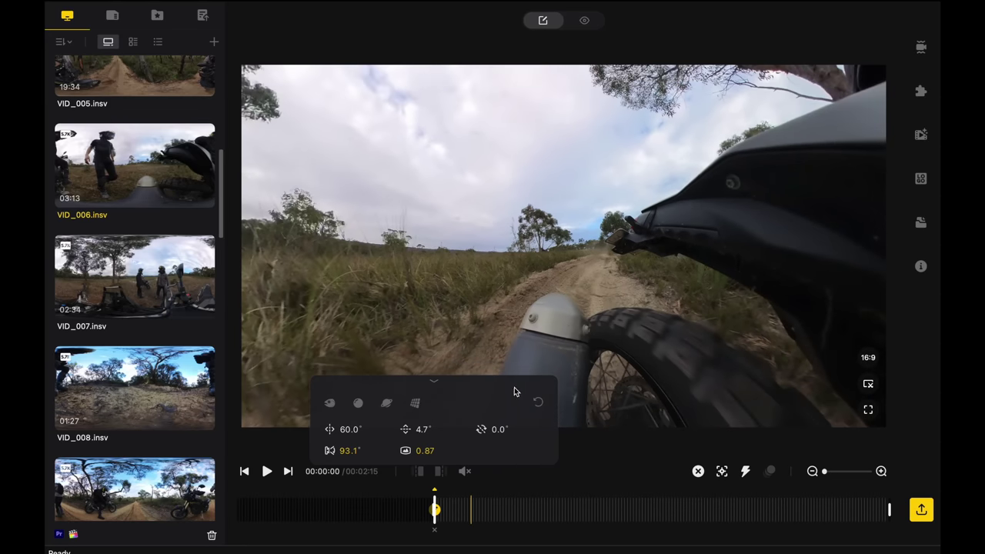
# - Trim the clip's end to leave 21 seconds and choose the Insta360 Rendered folder for its reframed video export
pyautogui.click(453, 512)
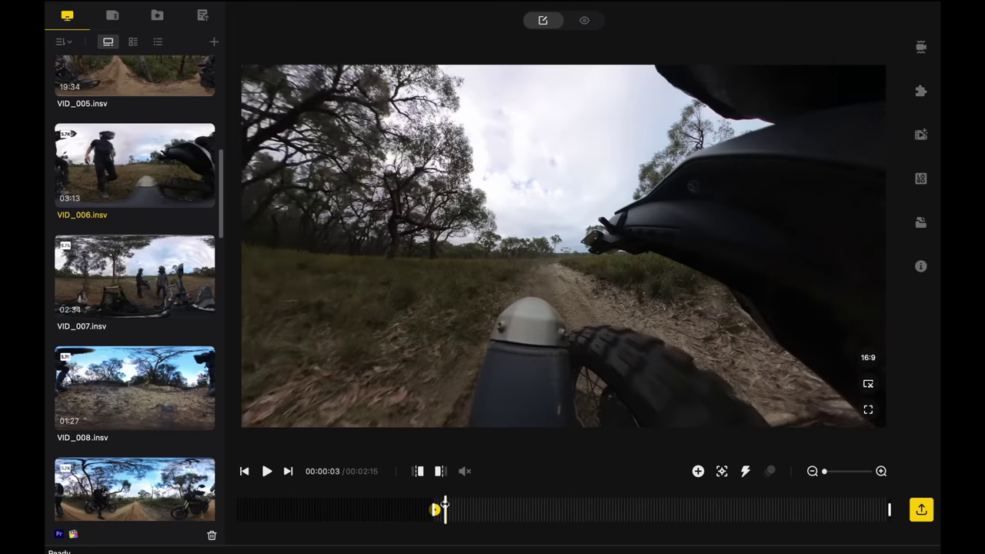
pyautogui.moveTo(445, 505); pyautogui.dragTo(505, 505)
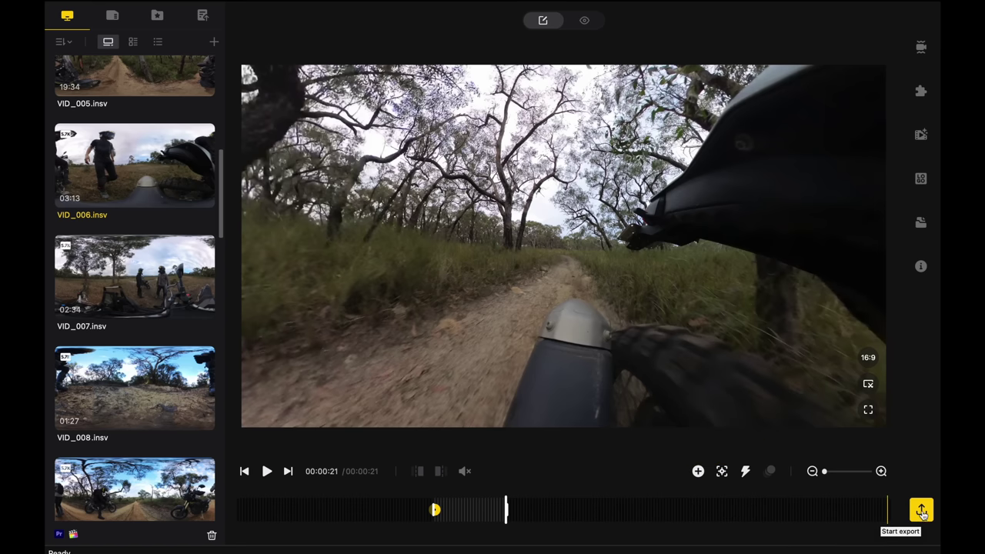
pyautogui.click(922, 511)
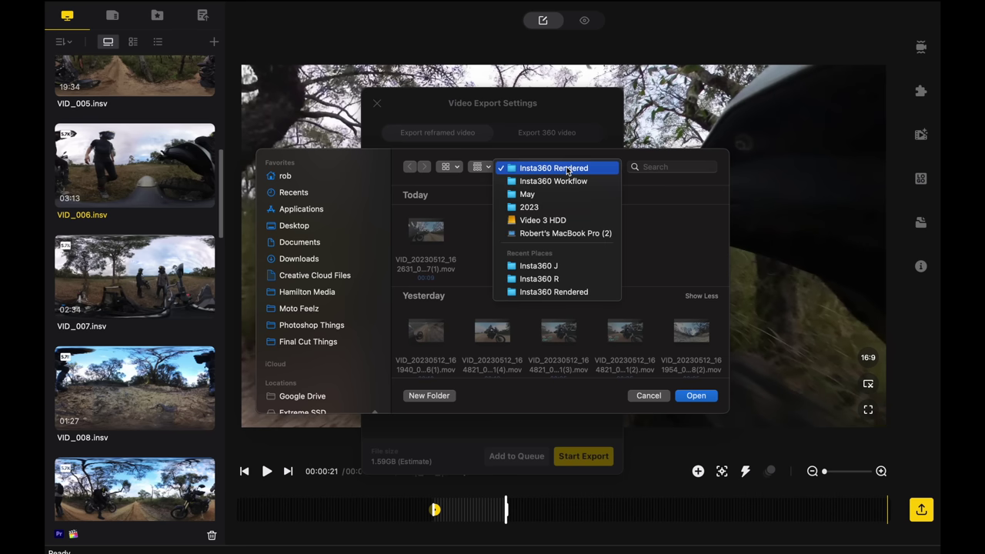
pyautogui.click(696, 396)
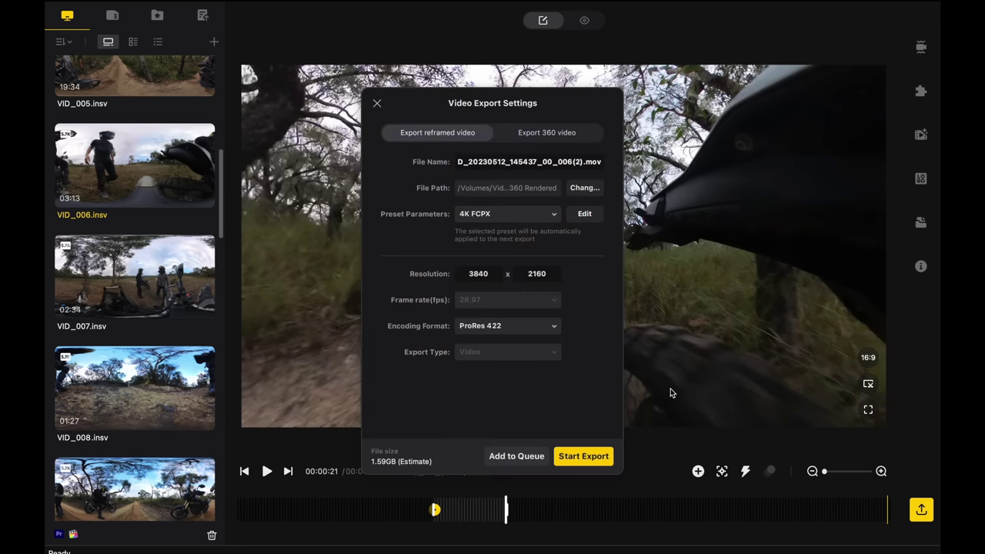
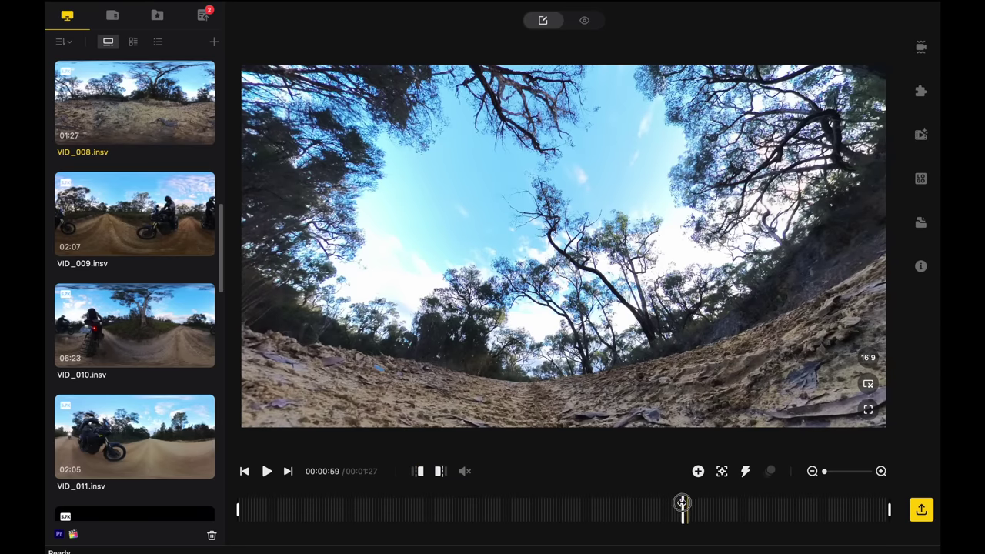
# - Trim VID_008's start at 0:59 and add a keyframe at the bike's jump with pan 131.4° and tilt 39.9°
pyautogui.click(420, 472)
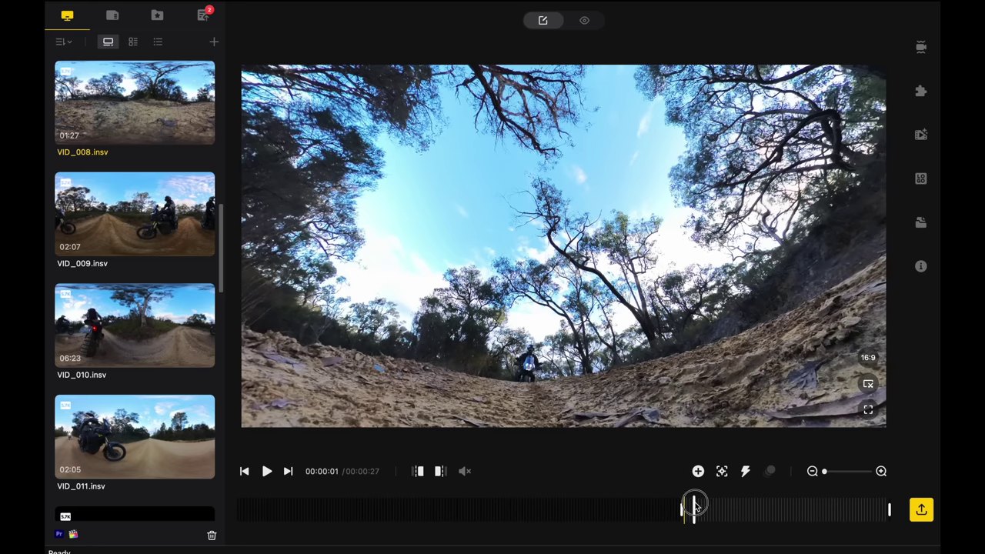
pyautogui.moveTo(693, 505); pyautogui.dragTo(698, 505)
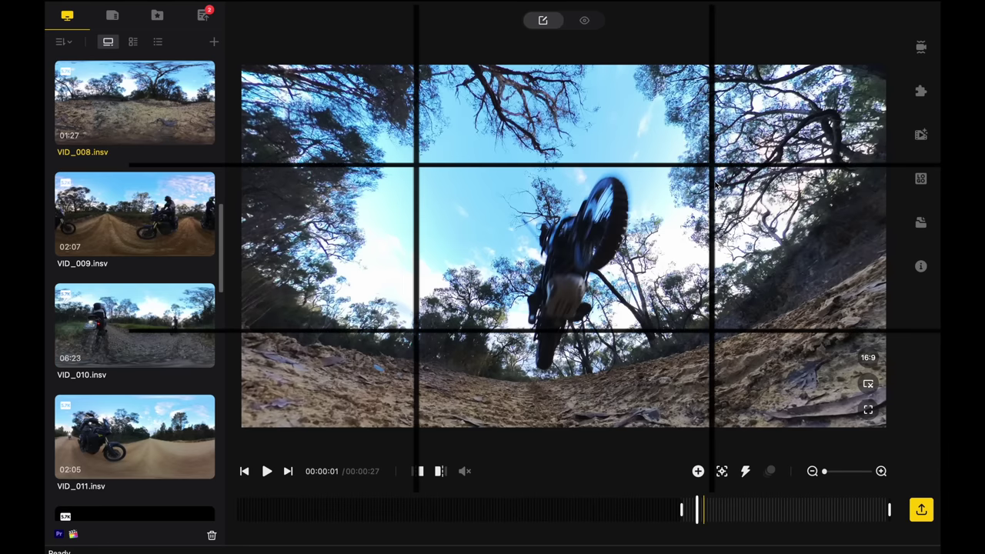
pyautogui.moveTo(632, 369); pyautogui.dragTo(525, 347)
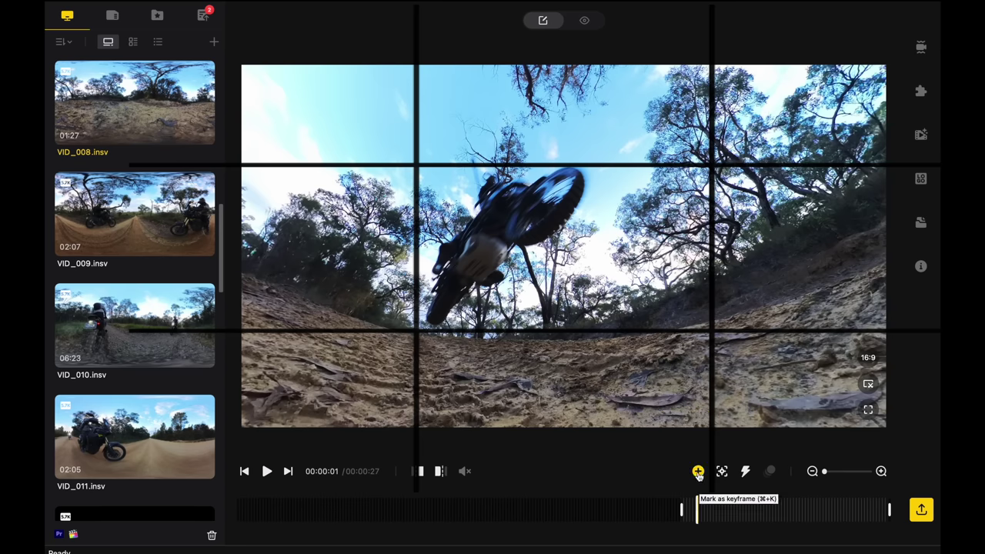
pyautogui.click(698, 471)
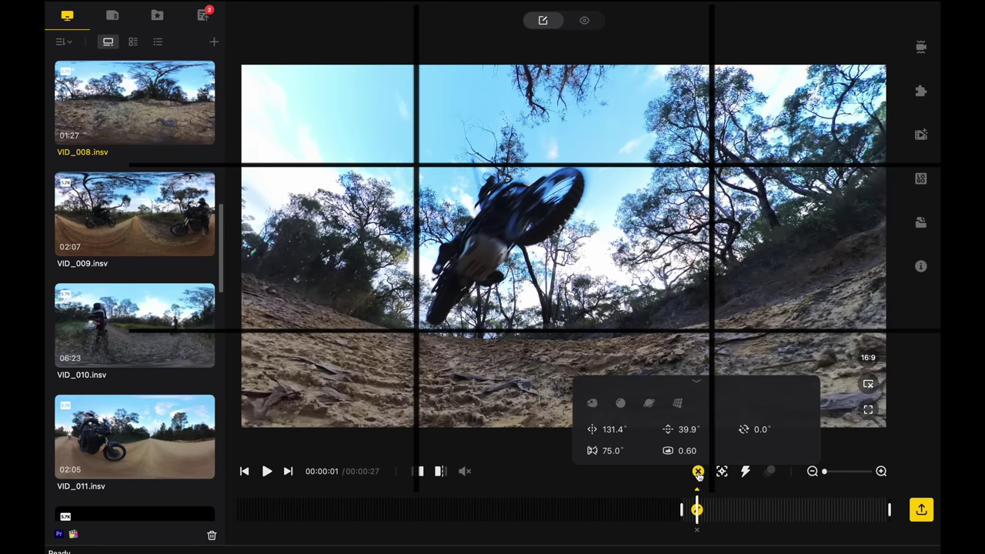
# - Set the jump keyframe to a 90.0° field of view and 0.00 distortion, reframing it to pan 131.3° and tilt 30.5°
pyautogui.click(678, 406)
pyautogui.moveTo(311, 243); pyautogui.dragTo(474, 348)
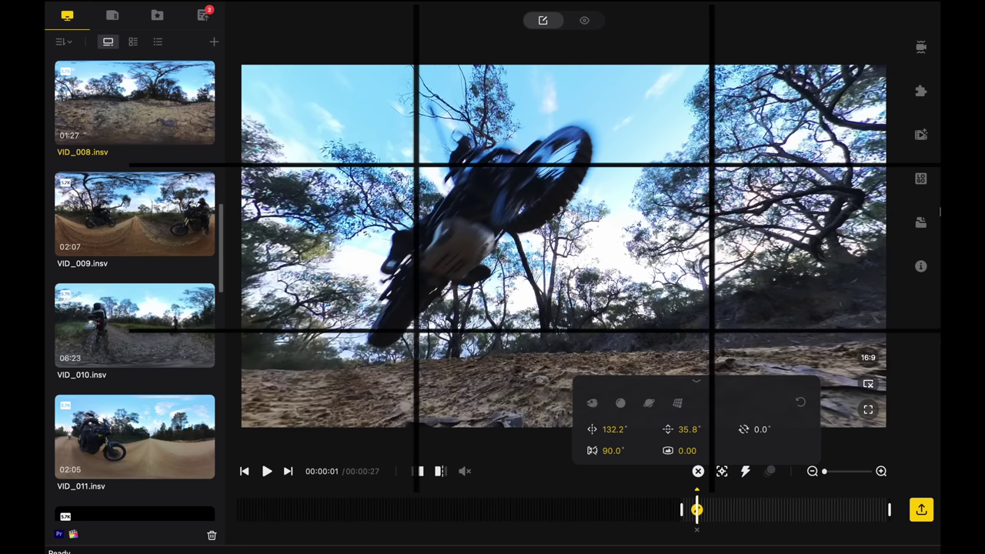
pyautogui.moveTo(597, 306); pyautogui.dragTo(596, 281)
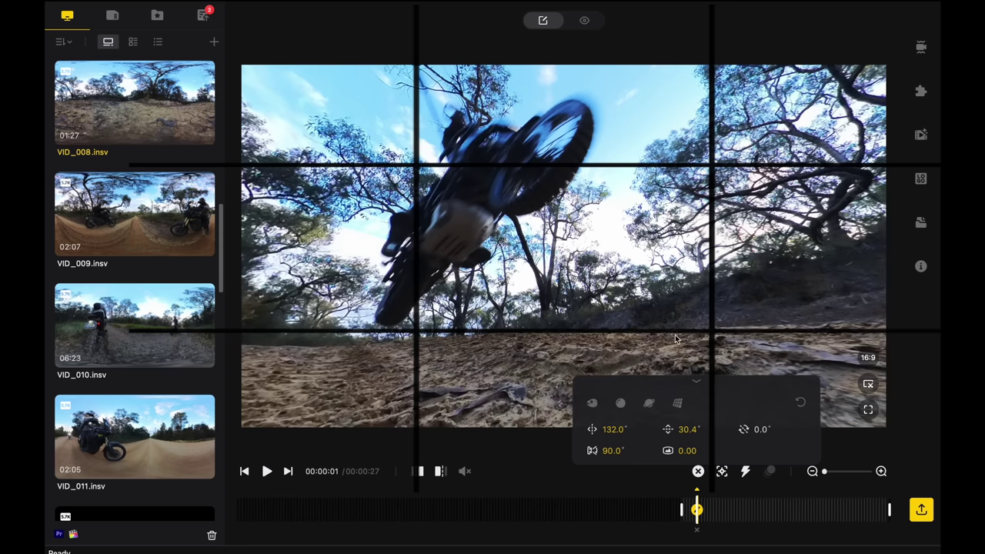
pyautogui.moveTo(543, 292); pyautogui.dragTo(577, 280)
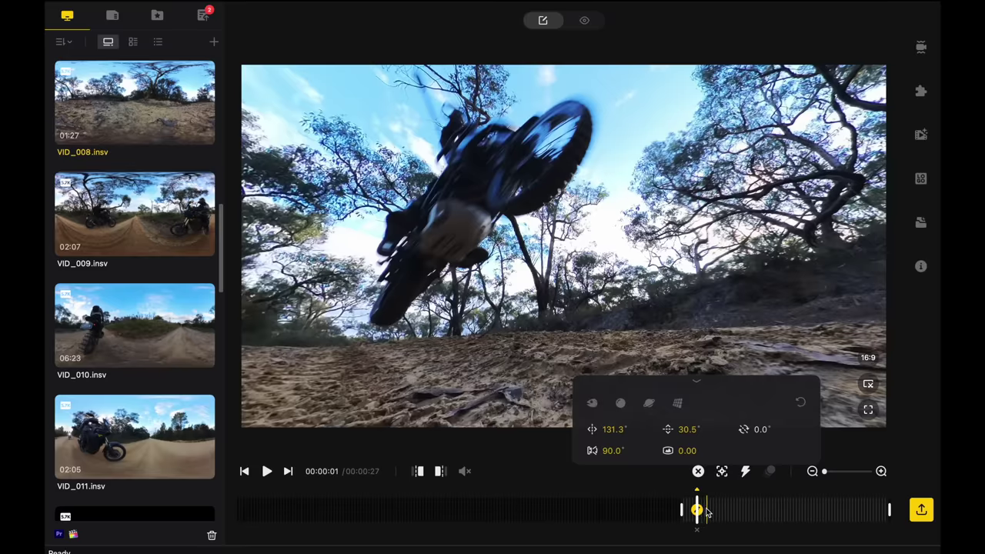
# - Add a second keyframe at 0:02 as the bike passes overhead, turning the view to pan 13.9° and tilt 25.4°
pyautogui.click(707, 512)
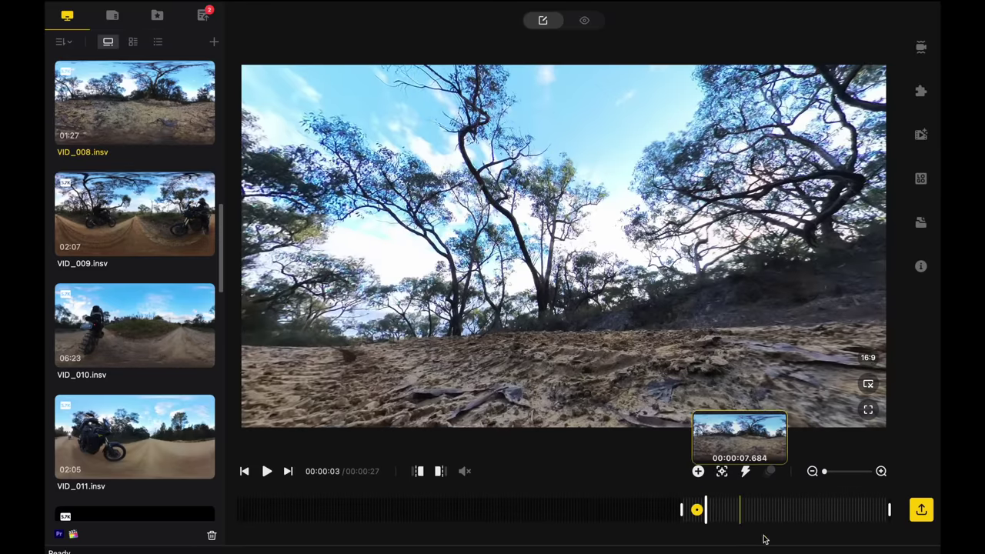
pyautogui.moveTo(832, 296); pyautogui.dragTo(288, 189)
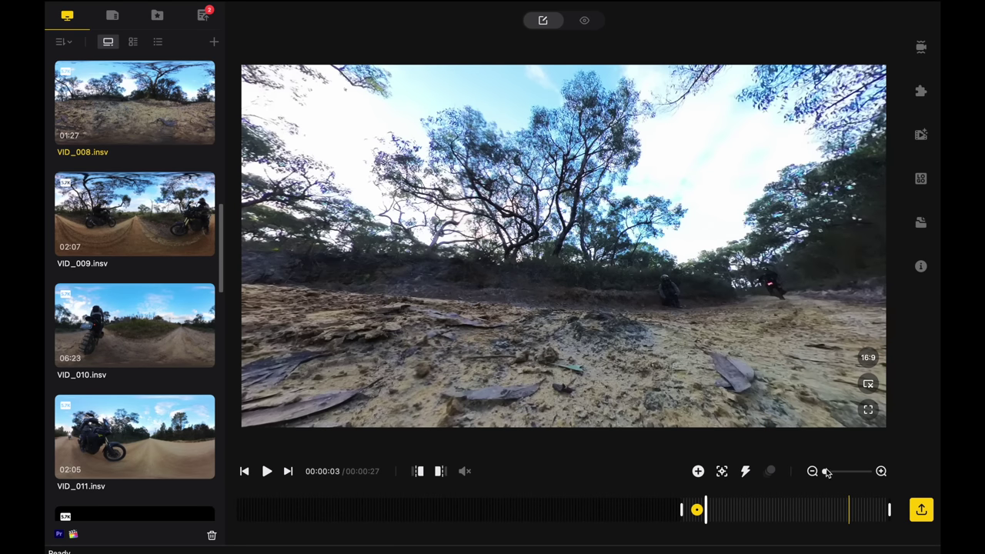
pyautogui.moveTo(825, 471); pyautogui.dragTo(835, 471)
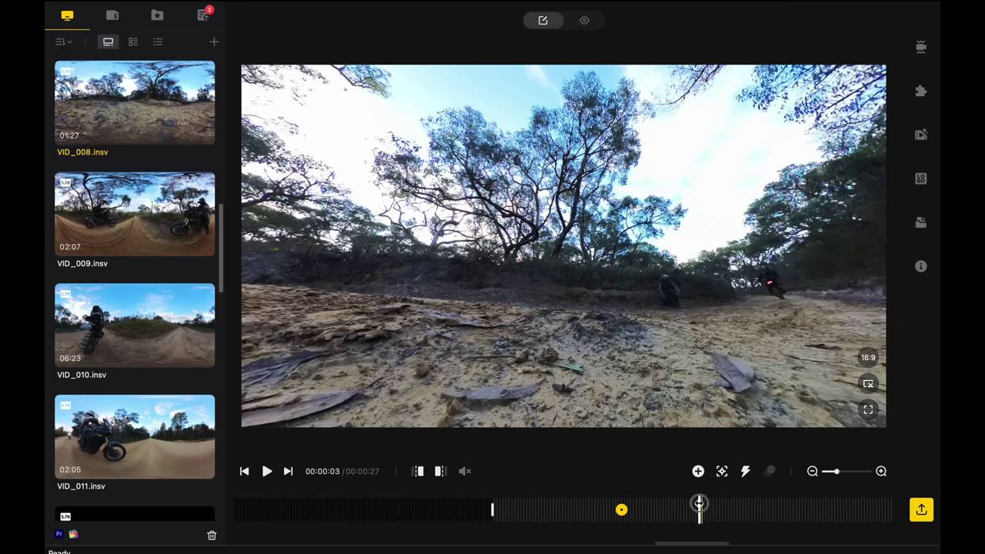
pyautogui.moveTo(685, 505); pyautogui.dragTo(629, 505)
pyautogui.moveTo(603, 355); pyautogui.dragTo(295, 121)
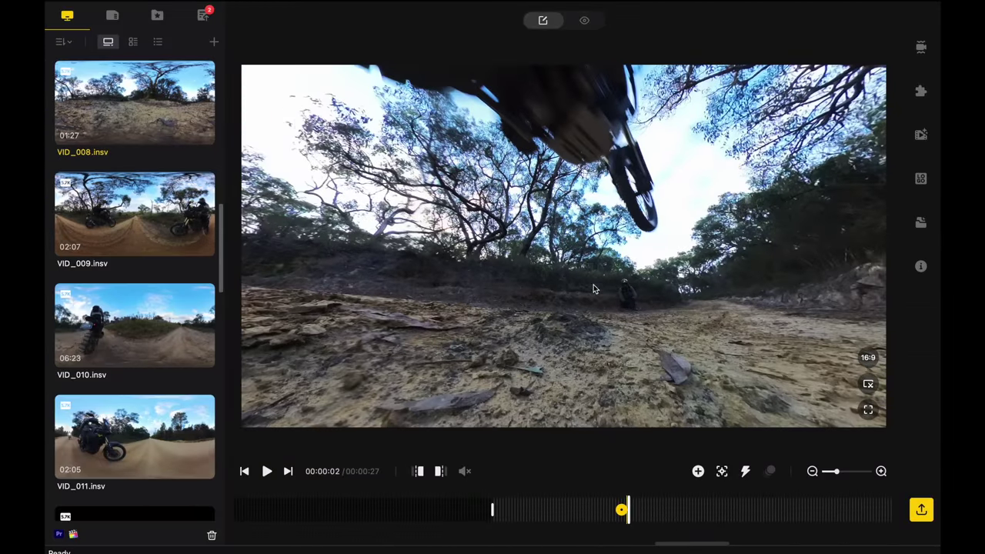
pyautogui.moveTo(505, 270); pyautogui.dragTo(726, 264)
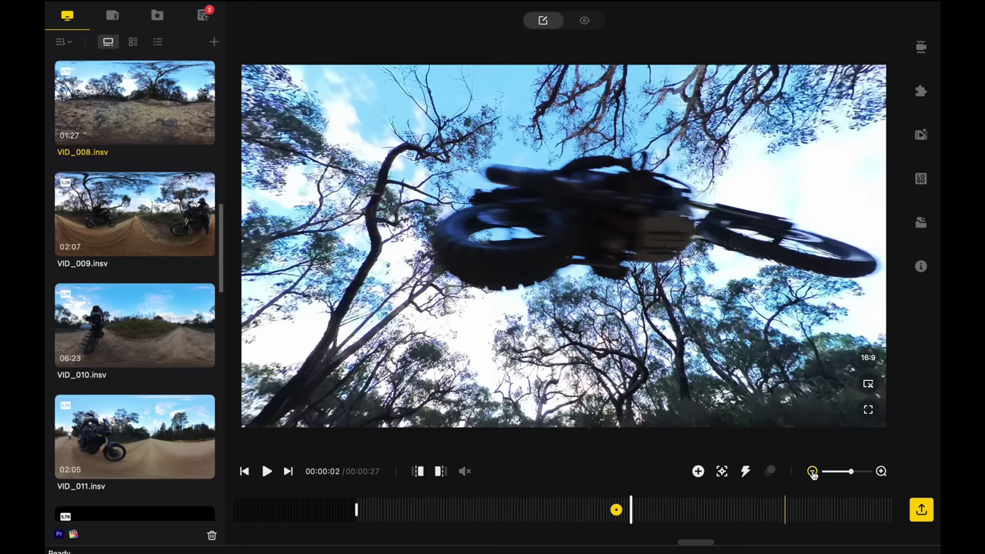
pyautogui.click(698, 472)
pyautogui.moveTo(709, 348); pyautogui.dragTo(627, 301)
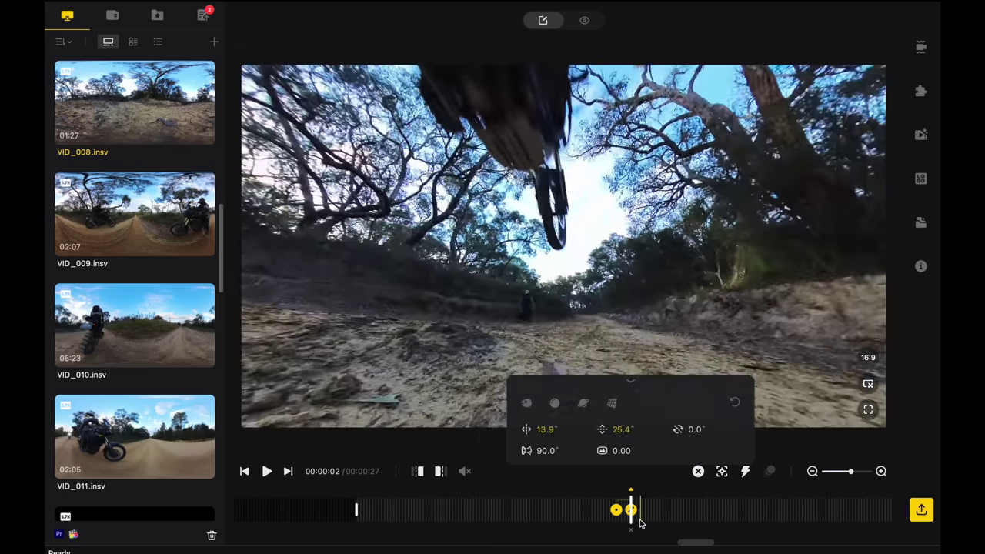
# - Add a third keyframe at 0:02 just after the bike passes overhead, with the view at pan 24.0° and tilt 32.8°
pyautogui.moveTo(631, 519); pyautogui.dragTo(675, 519)
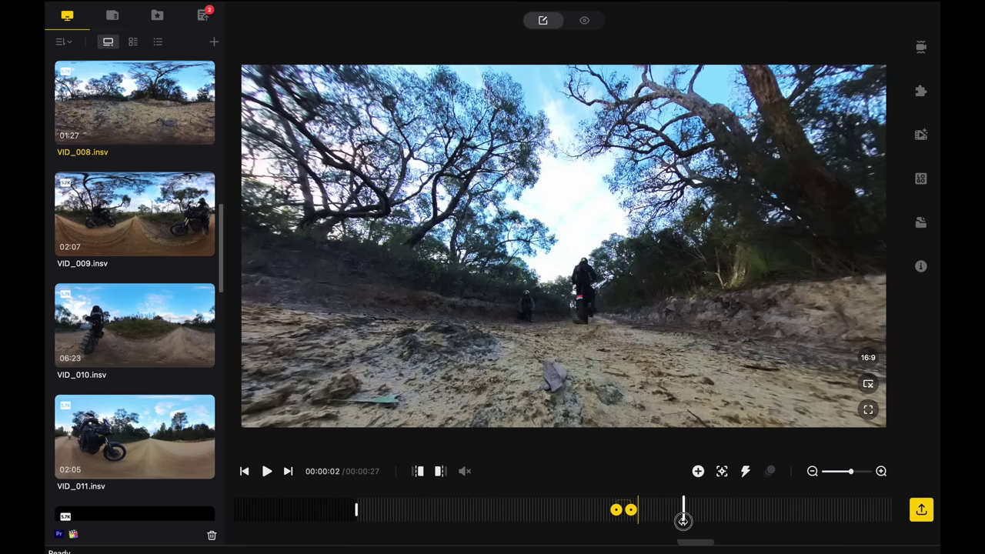
pyautogui.moveTo(678, 397); pyautogui.dragTo(693, 416)
pyautogui.moveTo(688, 510); pyautogui.dragTo(653, 511)
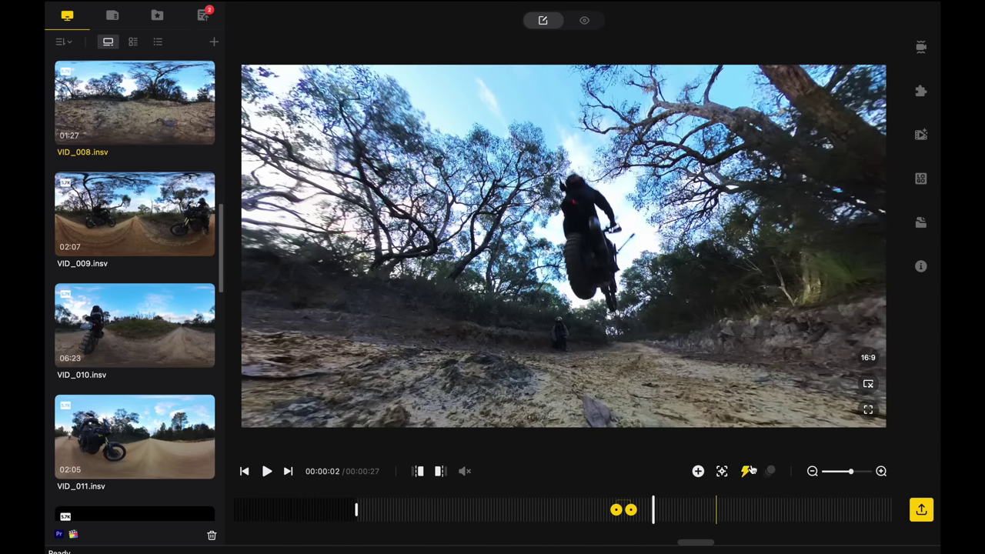
pyautogui.click(698, 472)
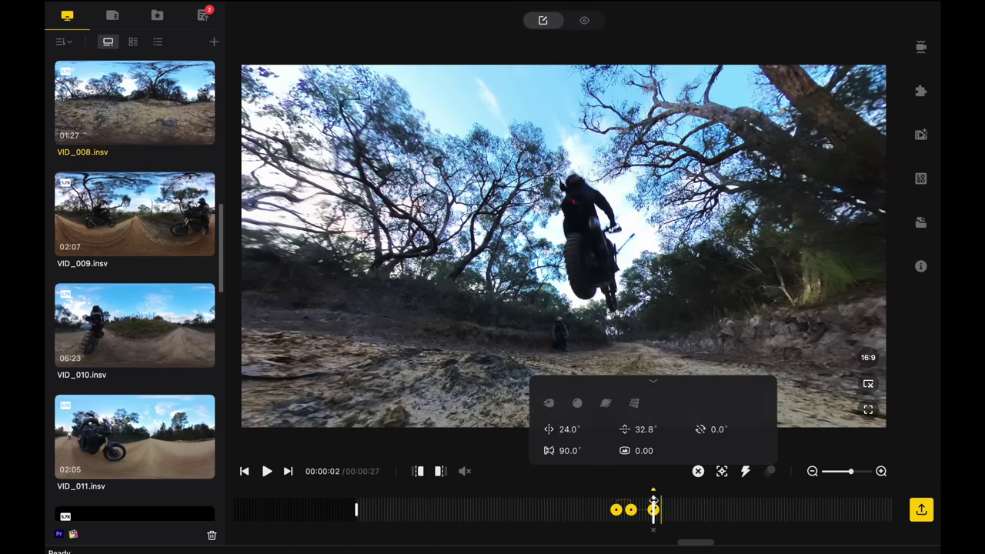
# - Play back the jump and shift the first keyframe slightly earlier, just after the bike takes off
pyautogui.click(599, 506)
pyautogui.press('space')
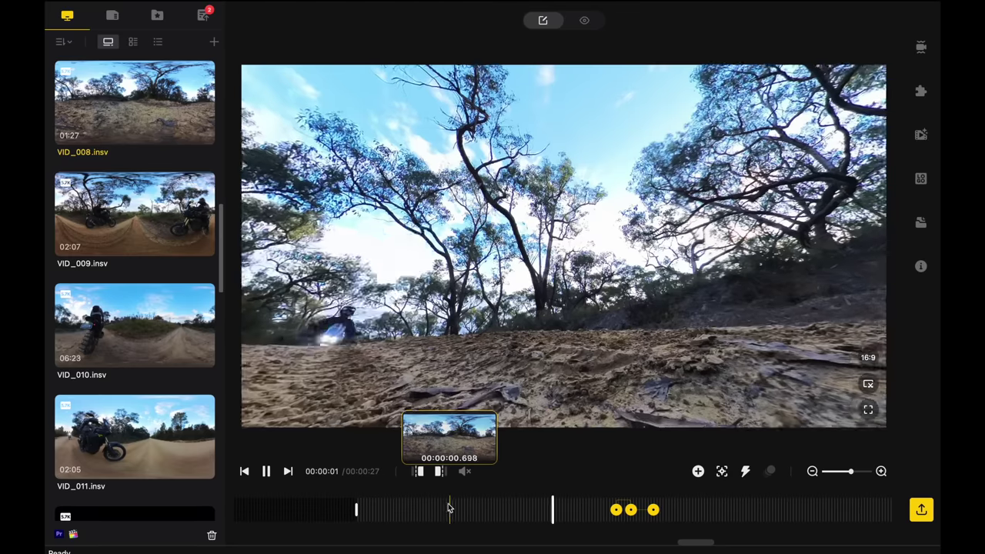
pyautogui.press('space')
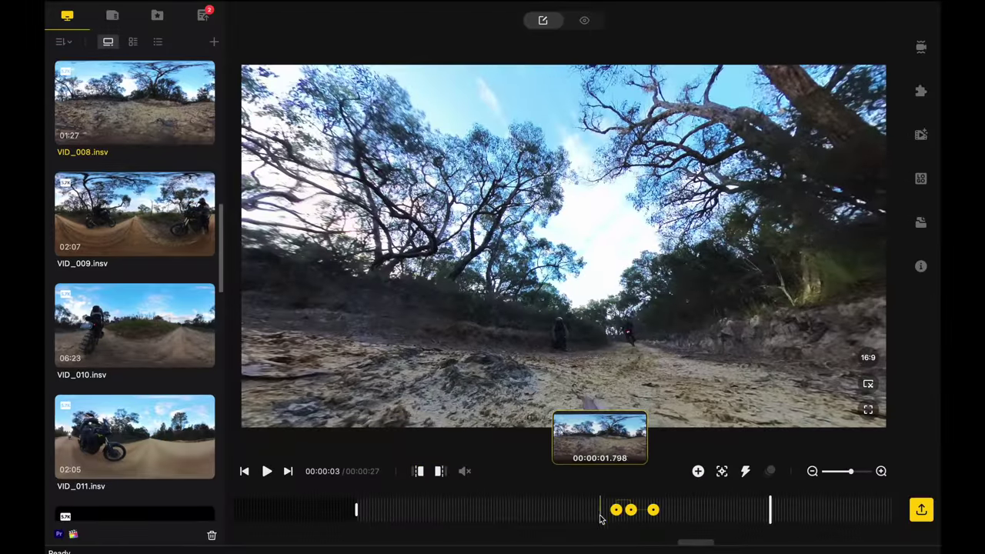
pyautogui.click(569, 509)
pyautogui.click(601, 510)
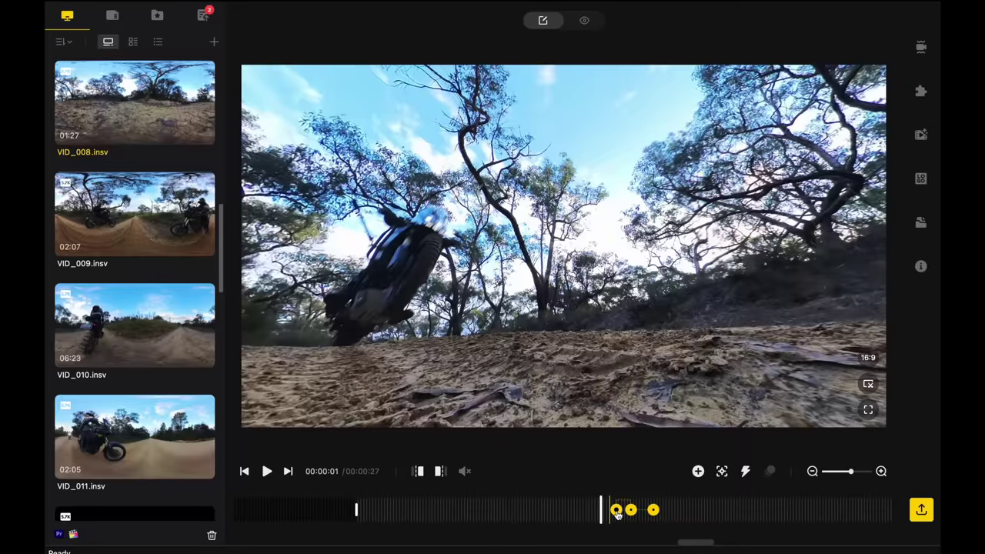
pyautogui.moveTo(616, 510); pyautogui.dragTo(608, 510)
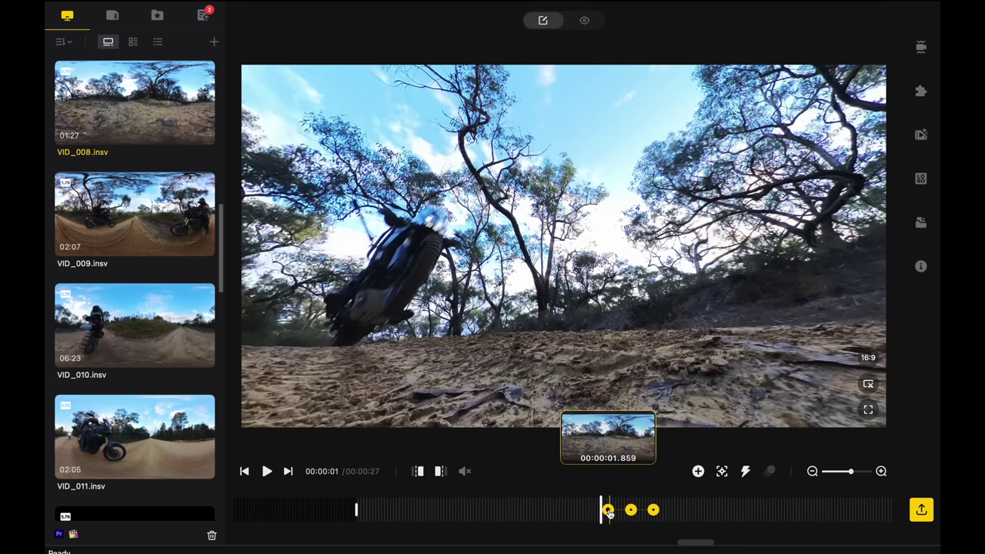
# - Shift the first two keyframes slightly earlier and reframe the middle one on the airborne bike at pan 105.2° and tilt 50.0°
pyautogui.click(560, 510)
pyautogui.press('space')
pyautogui.click(631, 510)
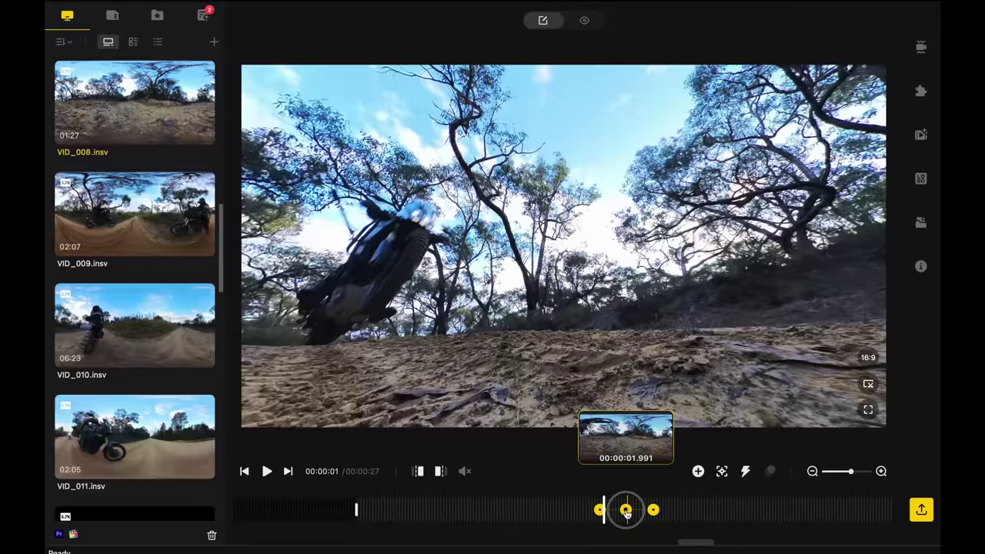
pyautogui.click(626, 510)
pyautogui.moveTo(524, 295); pyautogui.dragTo(927, 391)
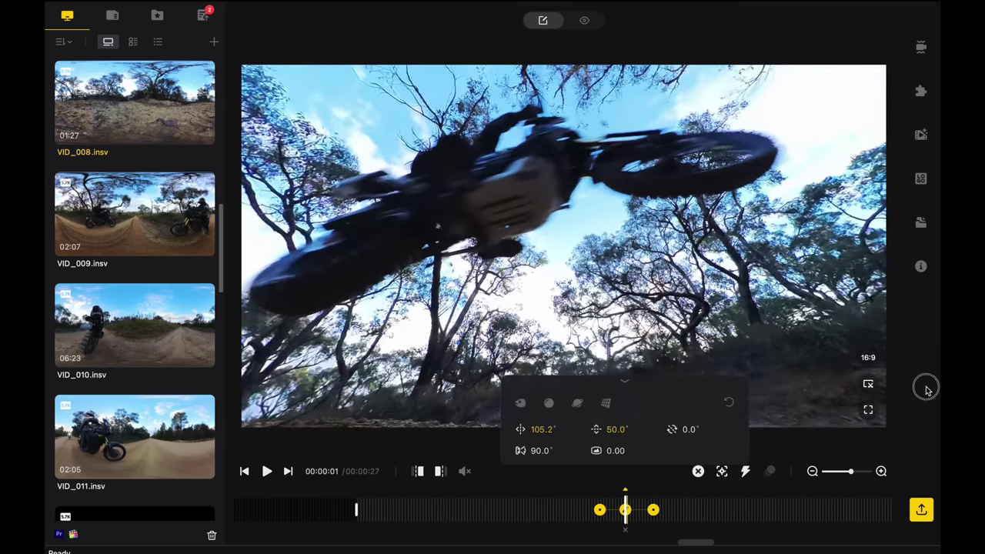
# - Play back the reframed jump and widen the middle keyframe's field of view to 101.1°
pyautogui.click(551, 521)
pyautogui.press('space')
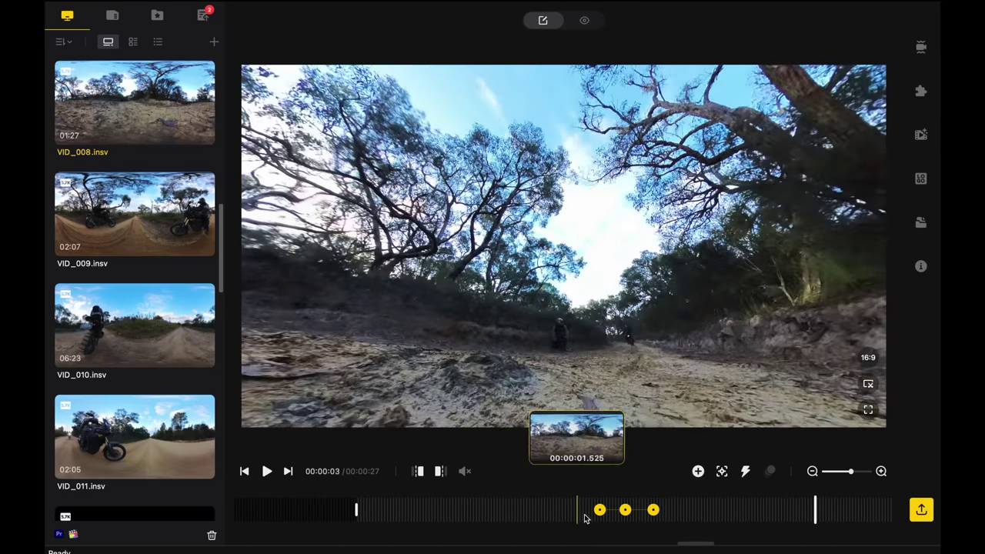
pyautogui.click(541, 515)
pyautogui.moveTo(539, 510); pyautogui.dragTo(528, 510)
pyautogui.press('space')
pyautogui.press('space')
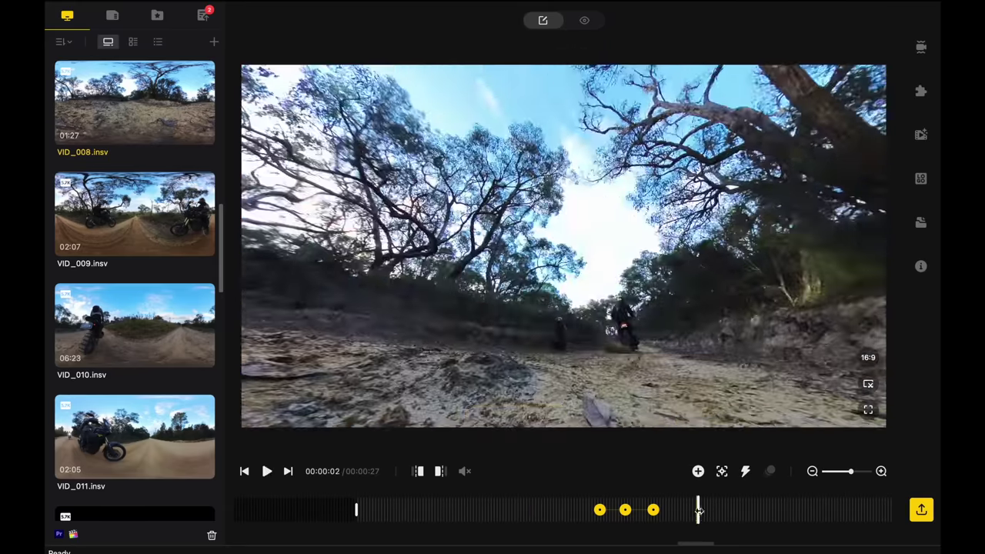
pyautogui.moveTo(681, 514); pyautogui.dragTo(620, 519)
pyautogui.click(625, 510)
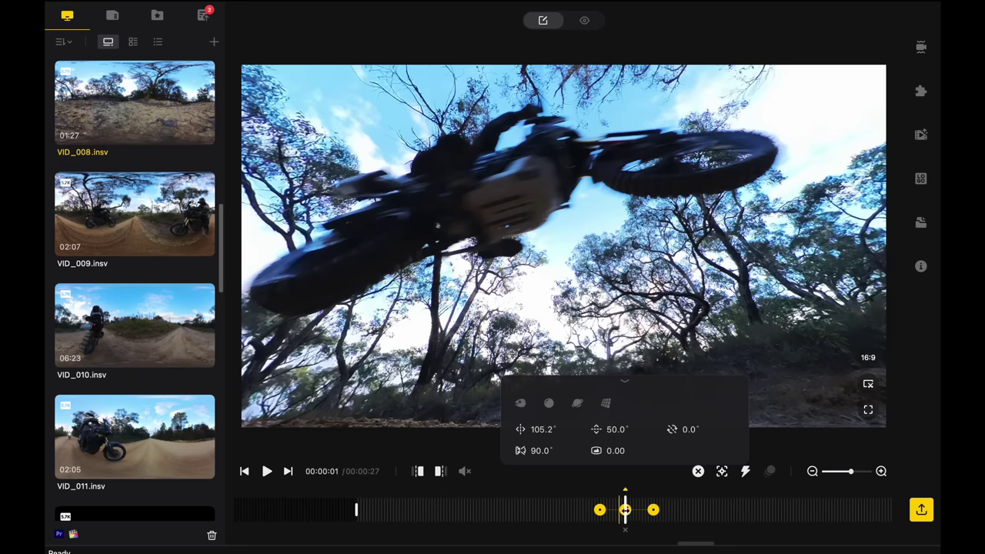
pyautogui.scroll(-6, 574, 244)
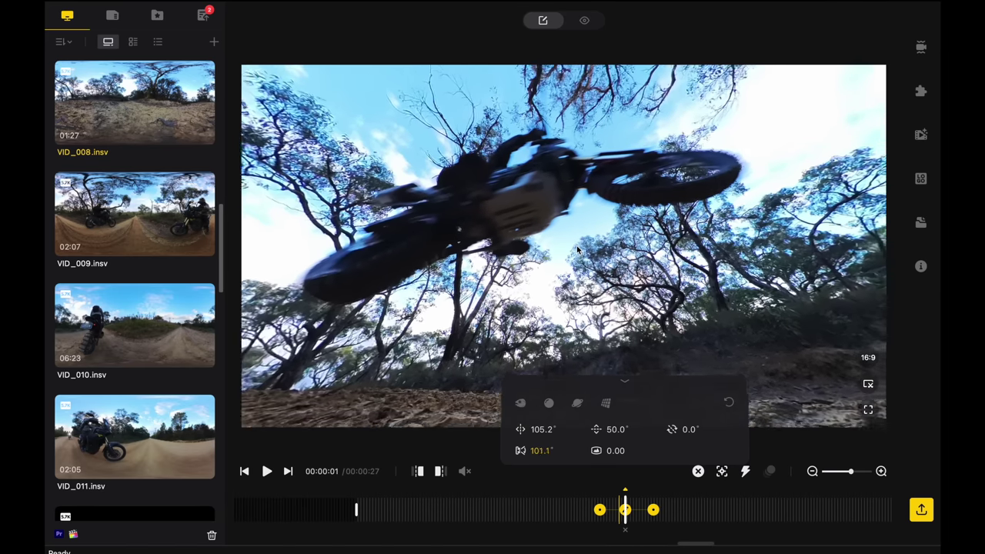
# - Replay the jump and use the downward-curve transition between its keyframes
pyautogui.click(523, 520)
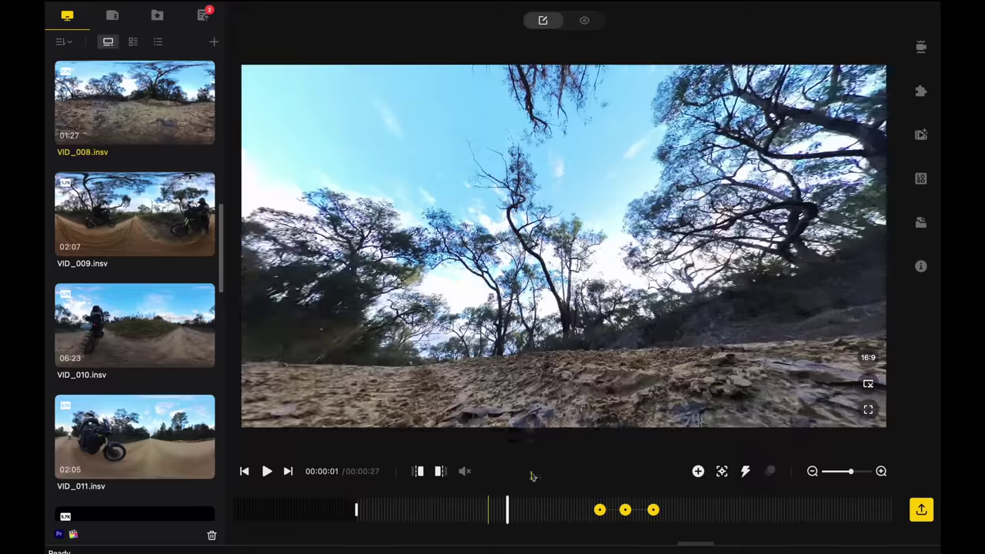
pyautogui.press('space')
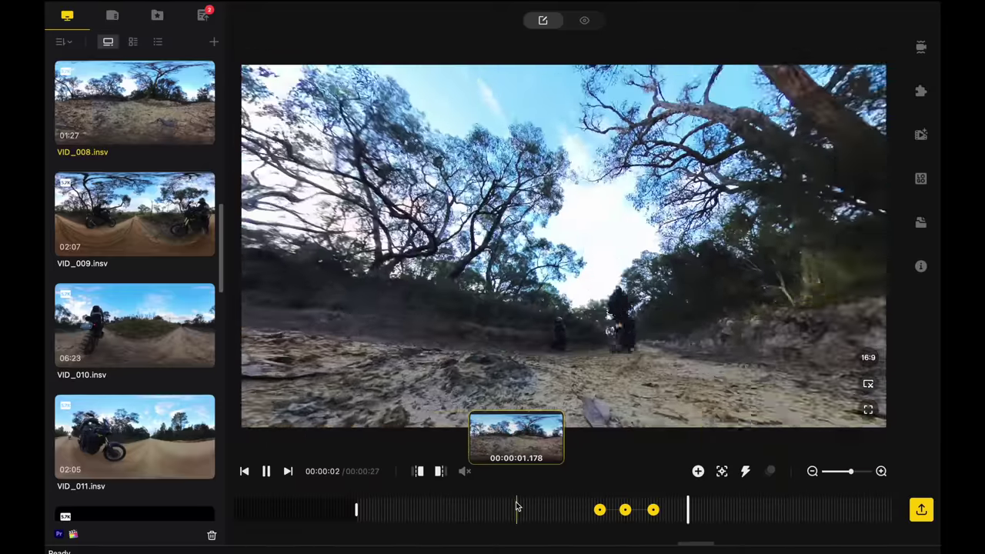
pyautogui.press('space')
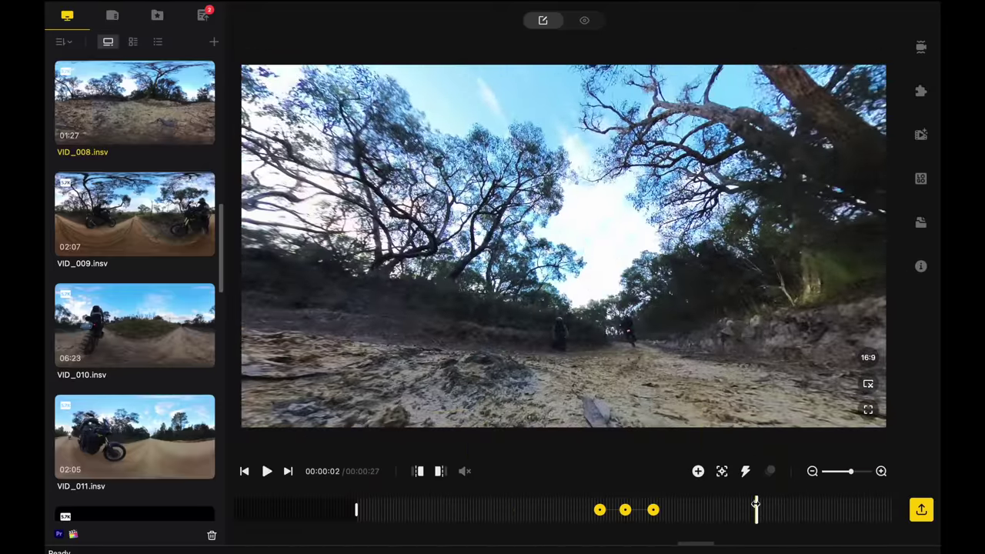
pyautogui.moveTo(638, 513); pyautogui.dragTo(546, 512)
pyautogui.press('space')
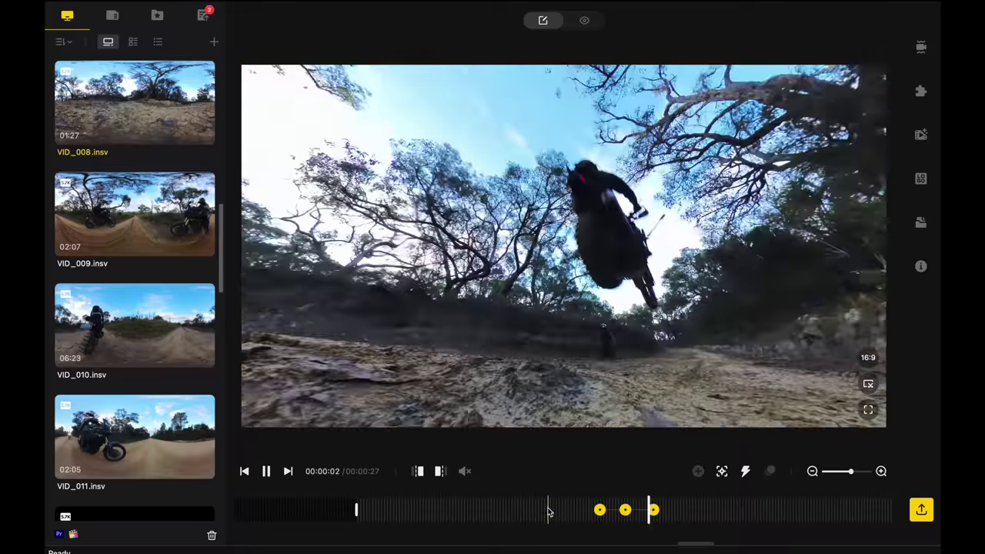
pyautogui.press('space')
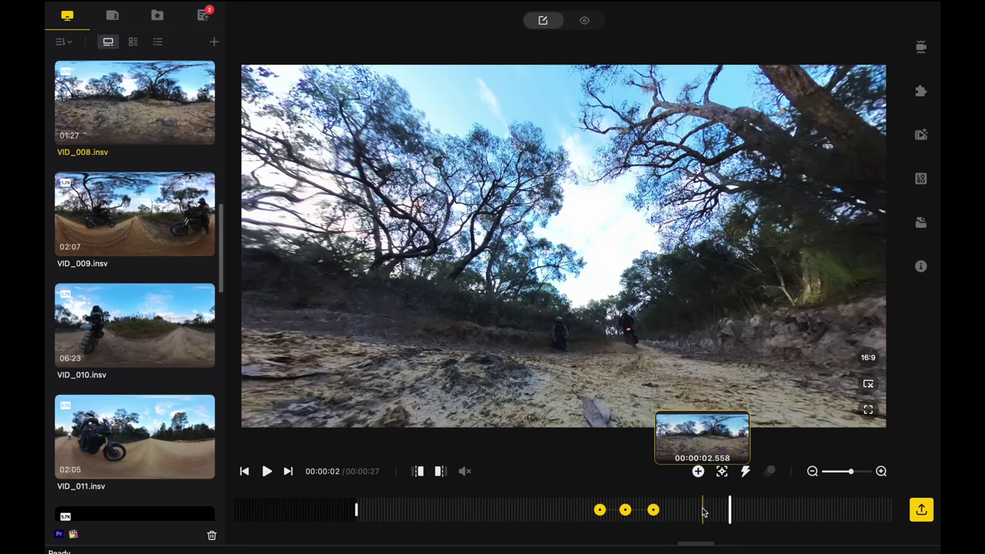
pyautogui.click(612, 509)
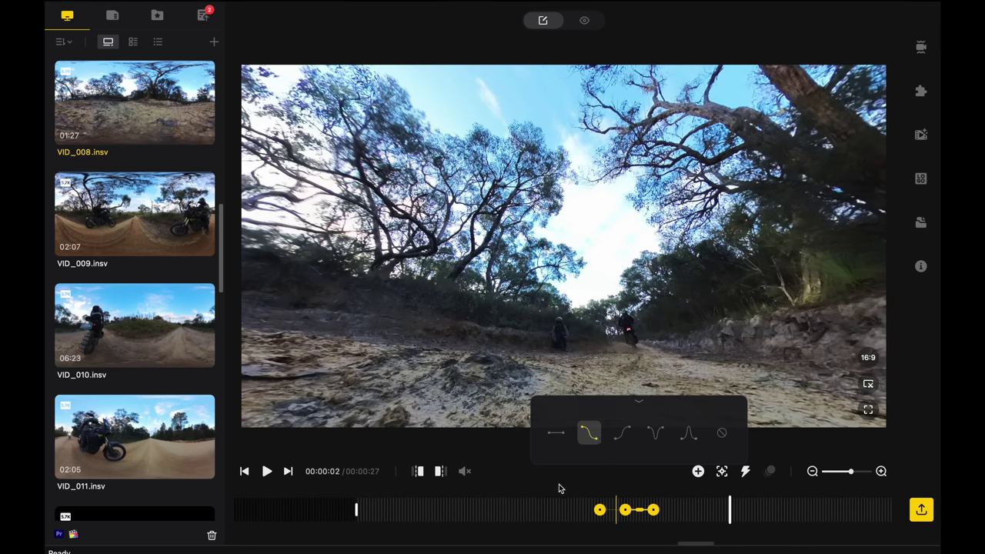
# - Review the jump, spread the keyframes apart by moving the first earlier and the last later, and play back the slower pan
pyautogui.click(548, 508)
pyautogui.click(569, 508)
pyautogui.click(526, 508)
pyautogui.press('space')
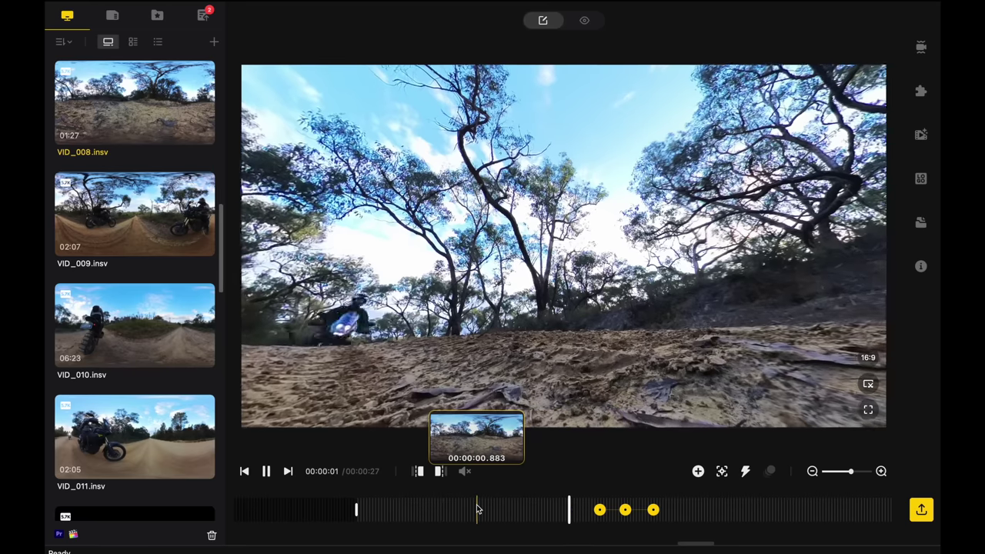
pyautogui.press('space')
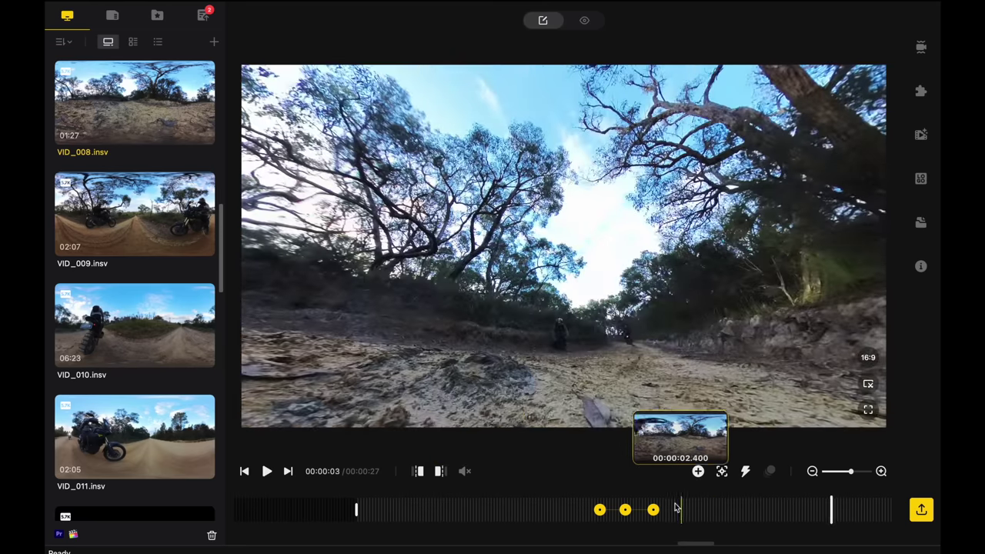
pyautogui.moveTo(653, 509); pyautogui.dragTo(684, 509)
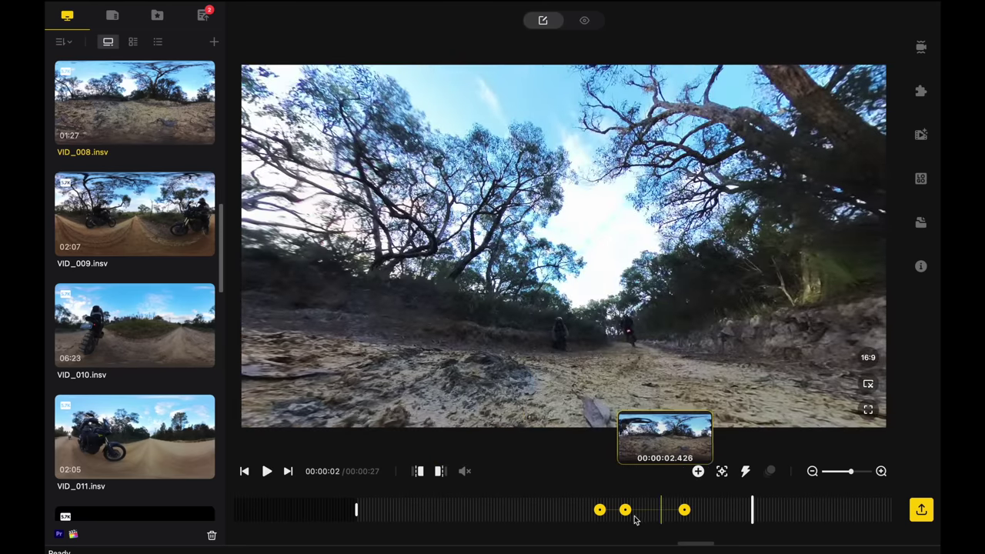
pyautogui.moveTo(599, 509); pyautogui.dragTo(549, 510)
pyautogui.click(446, 510)
pyautogui.press('space')
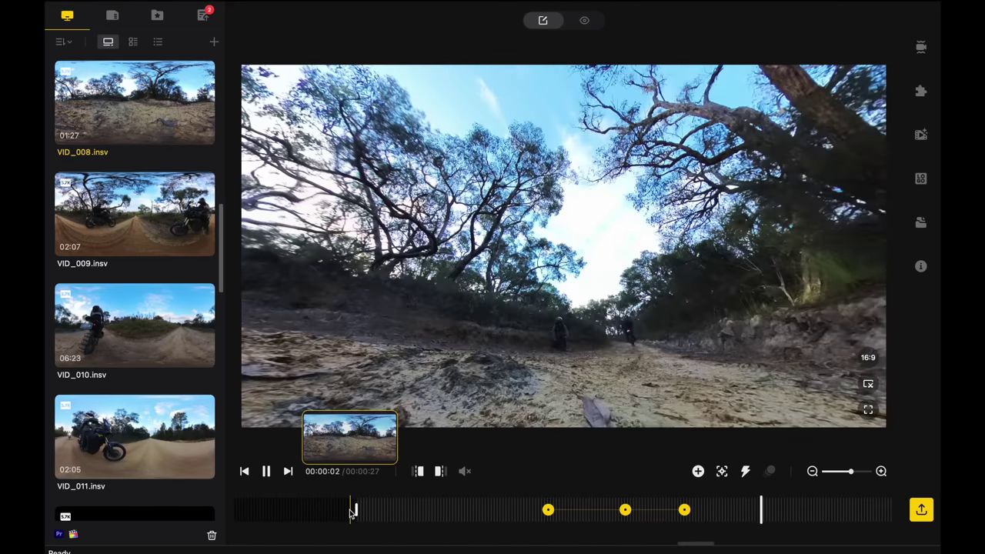
pyautogui.click(369, 509)
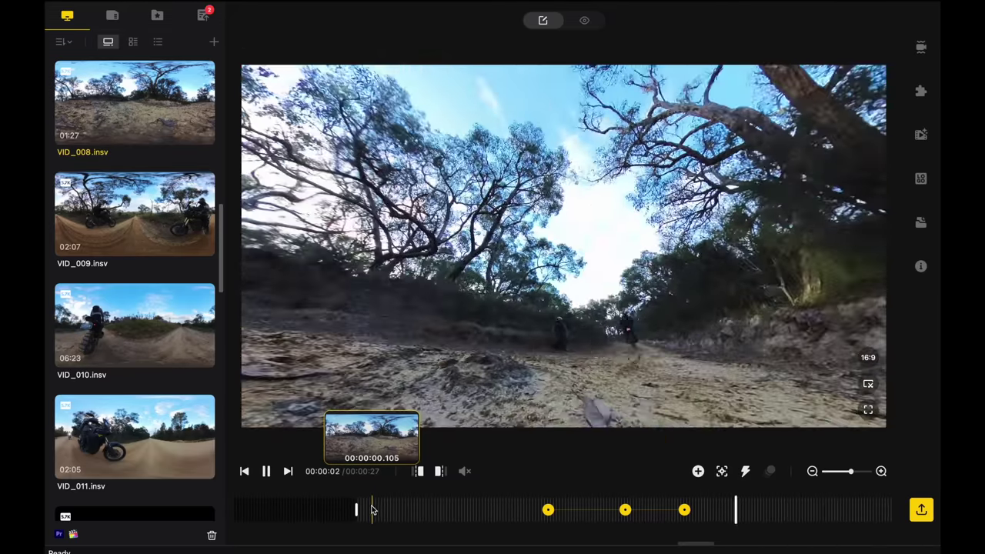
# - Trim VID_008's end at 0:04 and queue its reframed export with the 4K FCPX preset at 3840 x 2160 in ProRes 422
pyautogui.scroll(-5, 718, 503)
pyautogui.press('space')
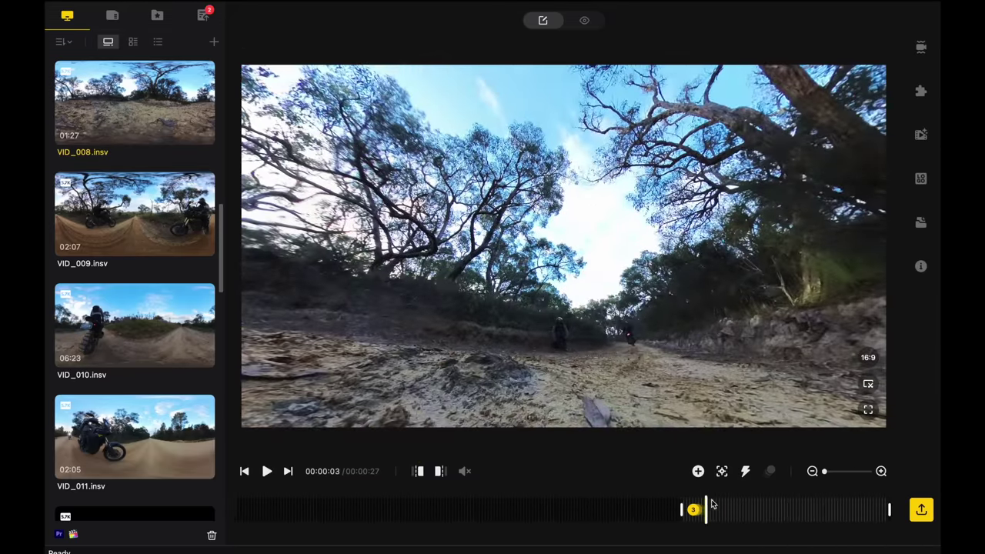
pyautogui.press('space')
pyautogui.press('space')
pyautogui.click(440, 471)
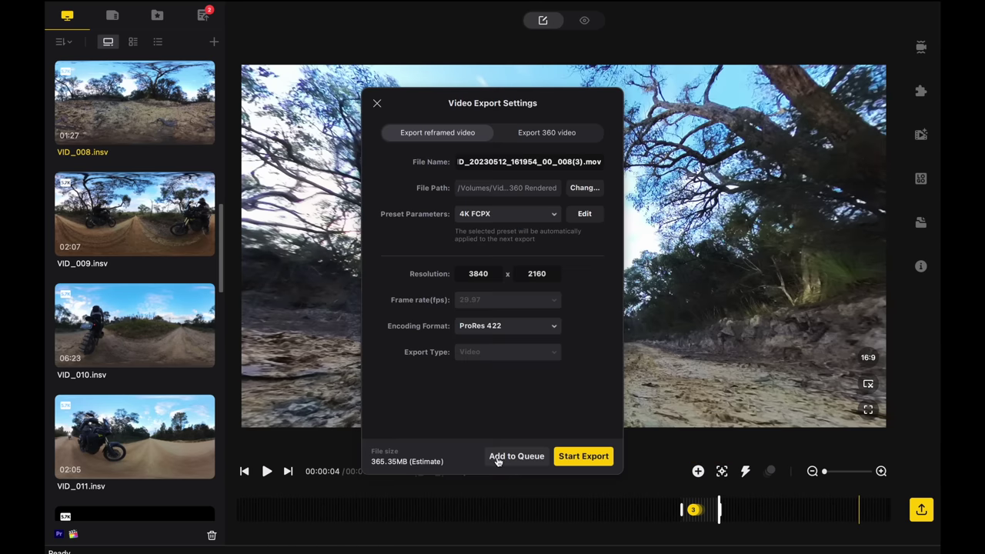
pyautogui.click(515, 456)
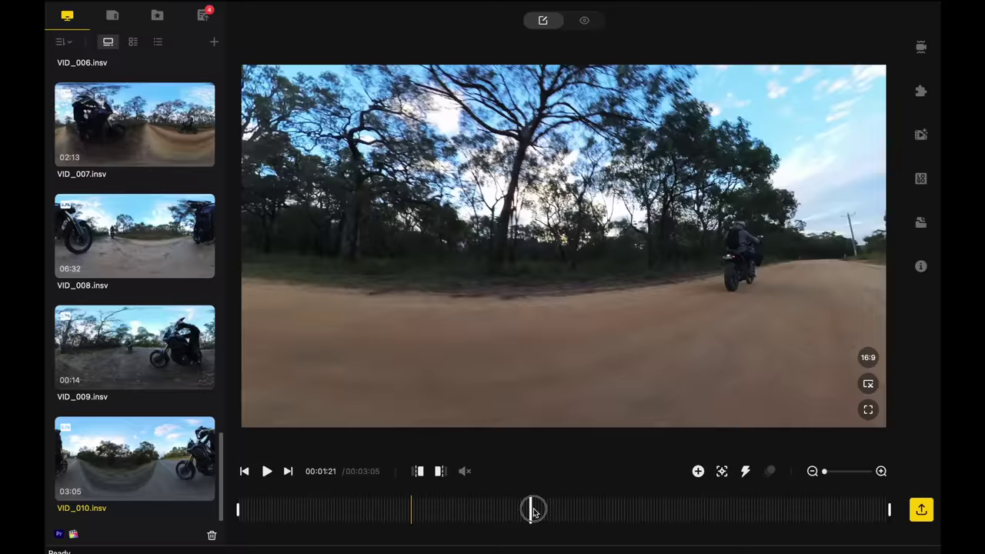
# - Go to 0:39 in VID_010 and turn on Direction Lock alongside FlowState Stabilization
pyautogui.moveTo(531, 512); pyautogui.dragTo(376, 510)
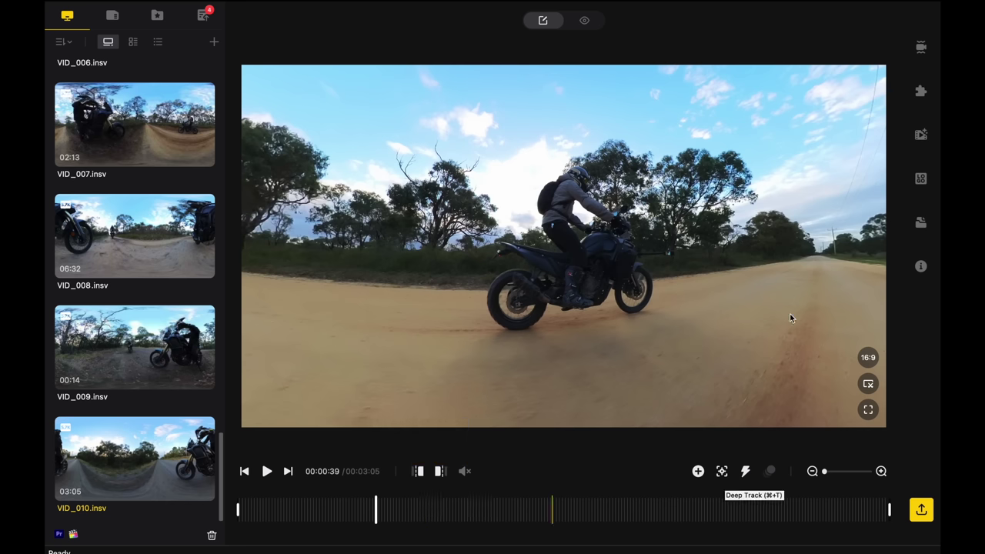
pyautogui.click(922, 45)
pyautogui.click(919, 75)
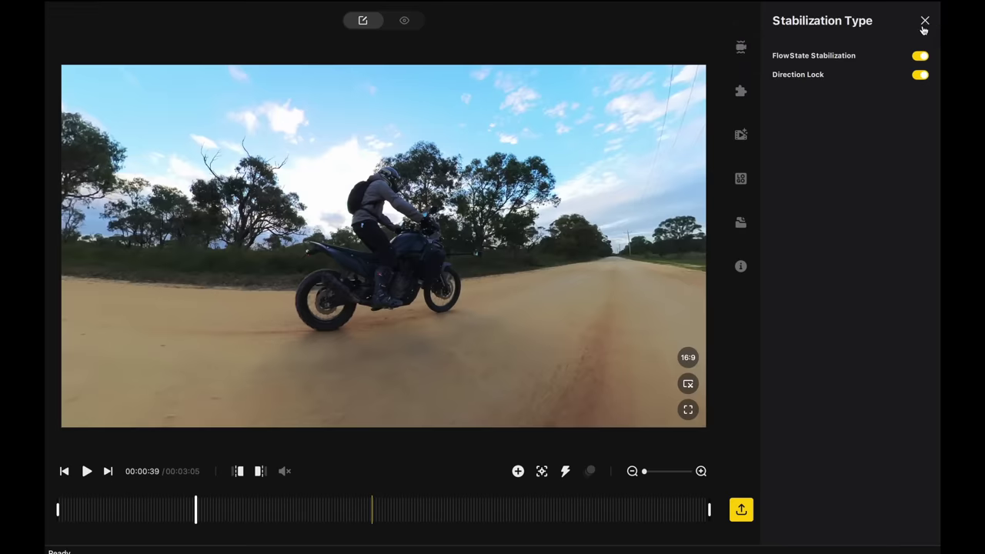
pyautogui.click(925, 20)
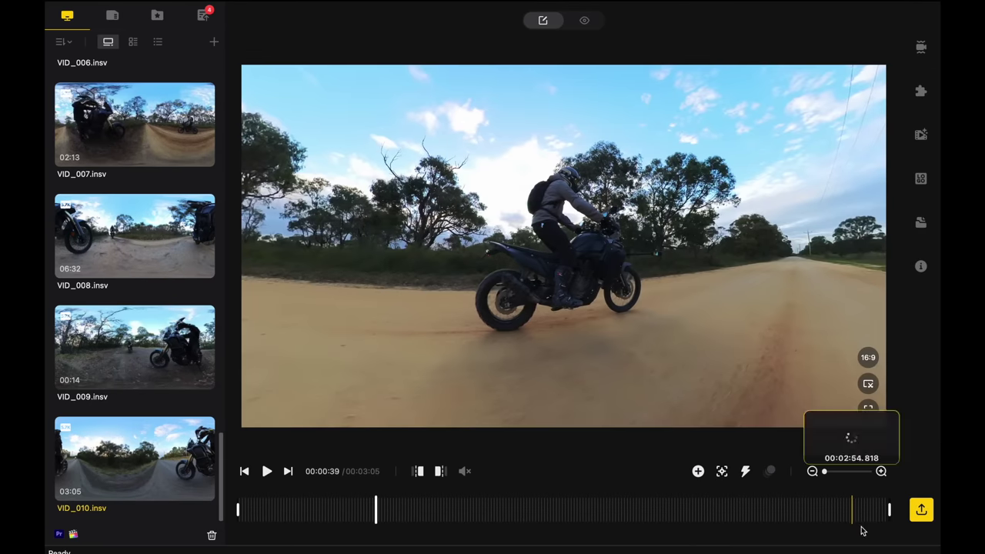
# - Deep Track the motorcycle rider from 0:39 and stop tracking at about 1:10
pyautogui.click(722, 472)
pyautogui.click(569, 210)
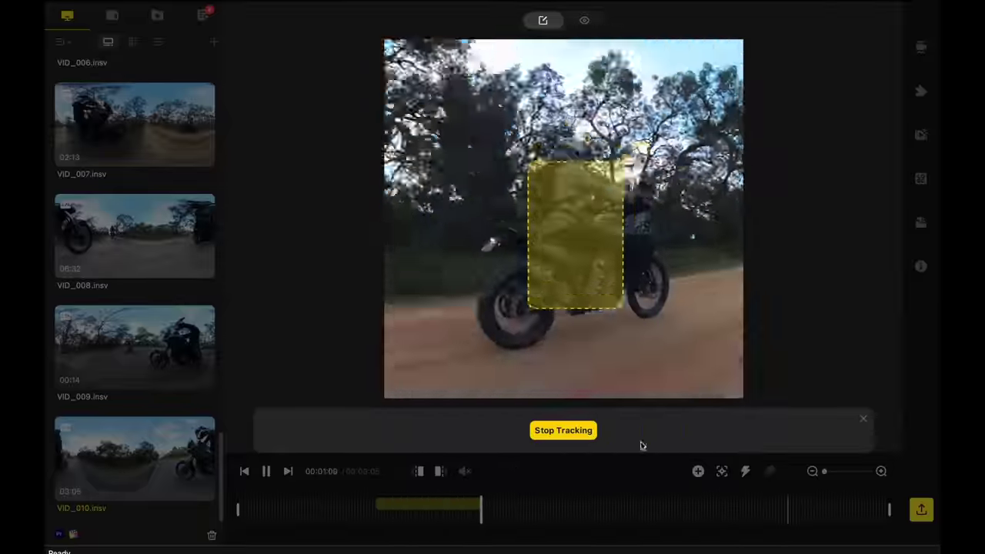
pyautogui.click(567, 433)
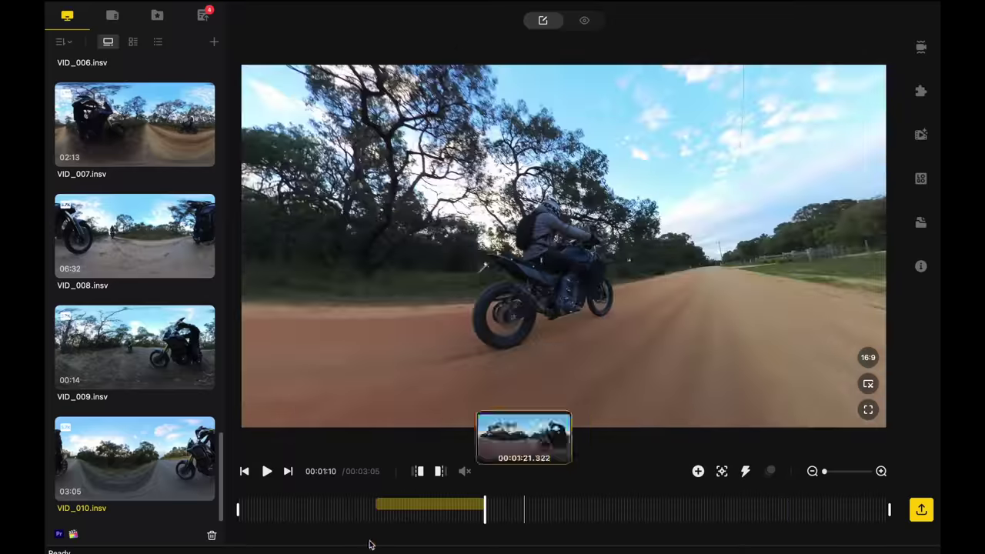
# - Trim VID_010 to its Deep Tracked section and queue its reframed export with the 4K FCPX preset at 3840 x 2160 in ProRes 422
pyautogui.click(371, 504)
pyautogui.press('space')
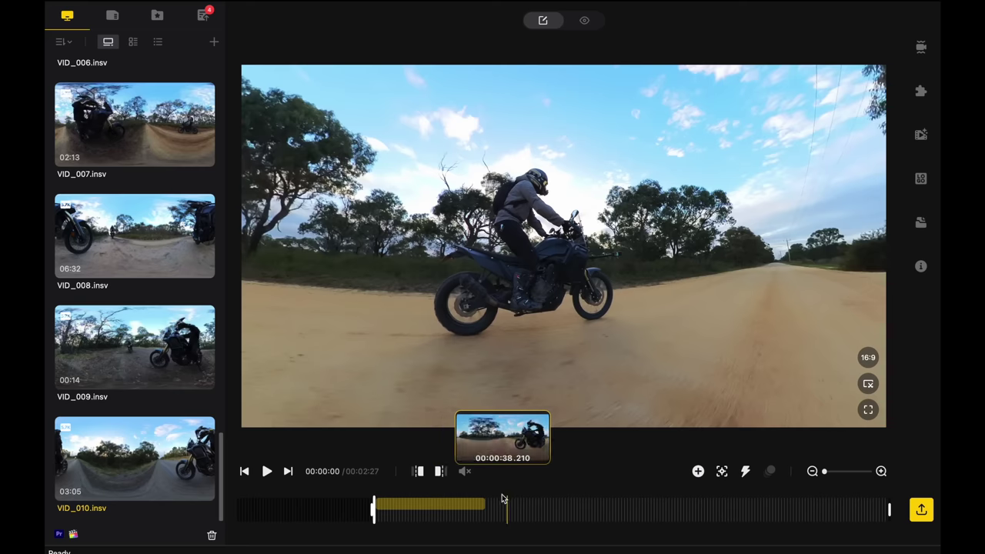
pyautogui.moveTo(502, 498); pyautogui.dragTo(488, 505)
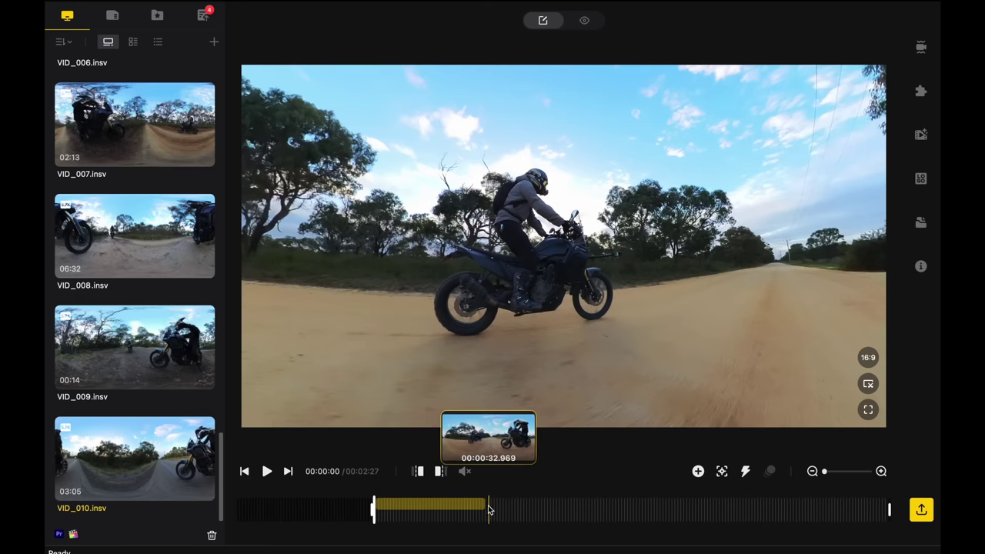
pyautogui.click(921, 511)
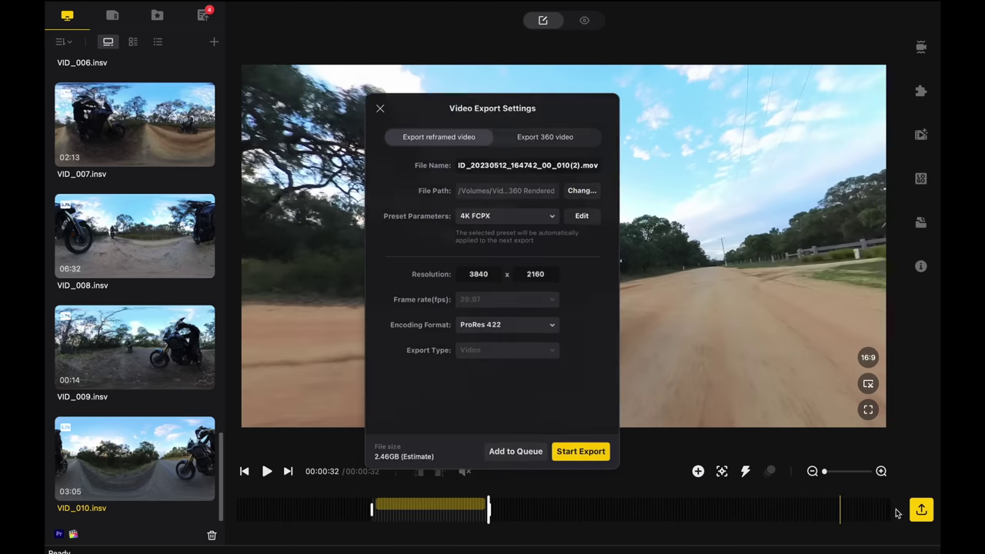
pyautogui.click(517, 456)
pyautogui.click(71, 17)
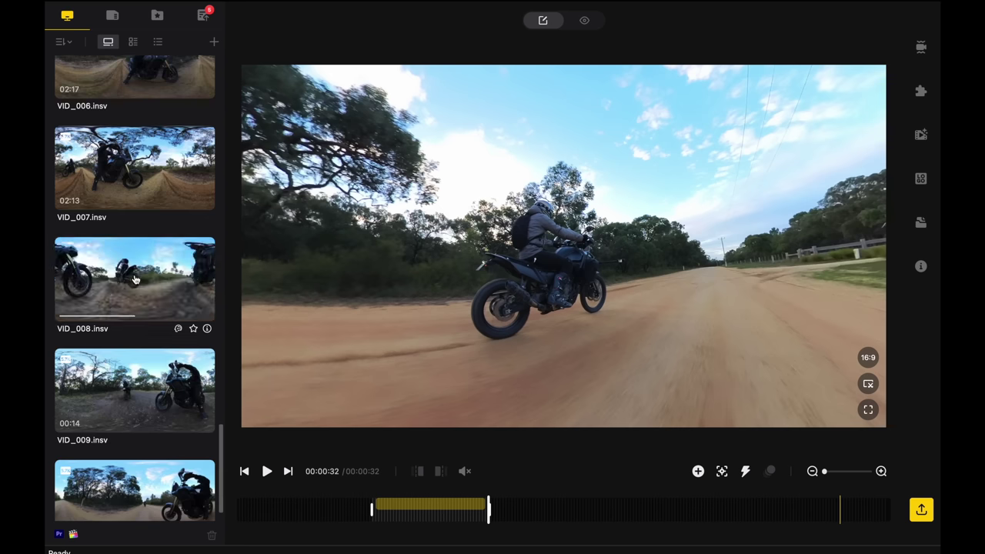
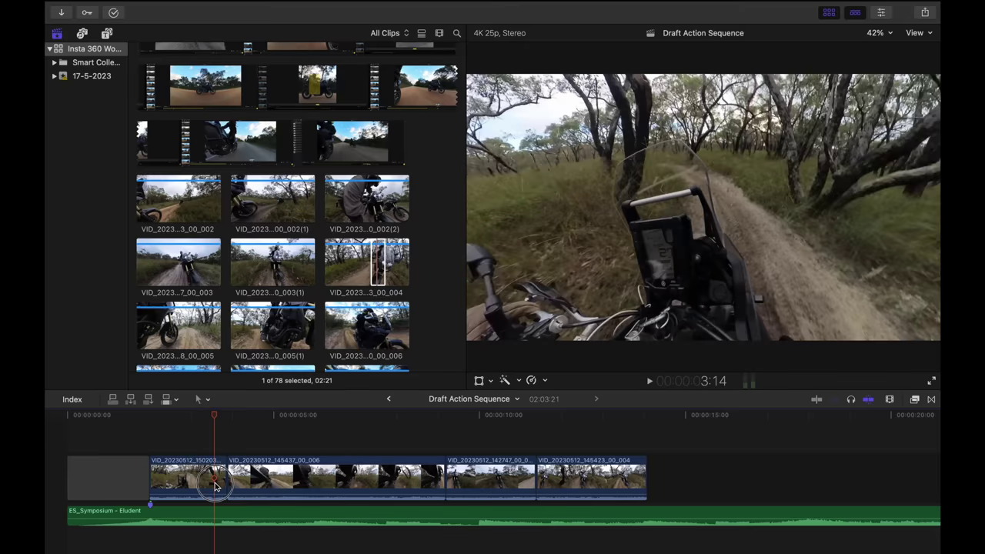
# - In Final Cut Pro, play the Draft Action Sequence from the start and add markers on the beats of the ES_Symposium - Eludent music clip
pyautogui.moveTo(215, 420); pyautogui.dragTo(67, 456)
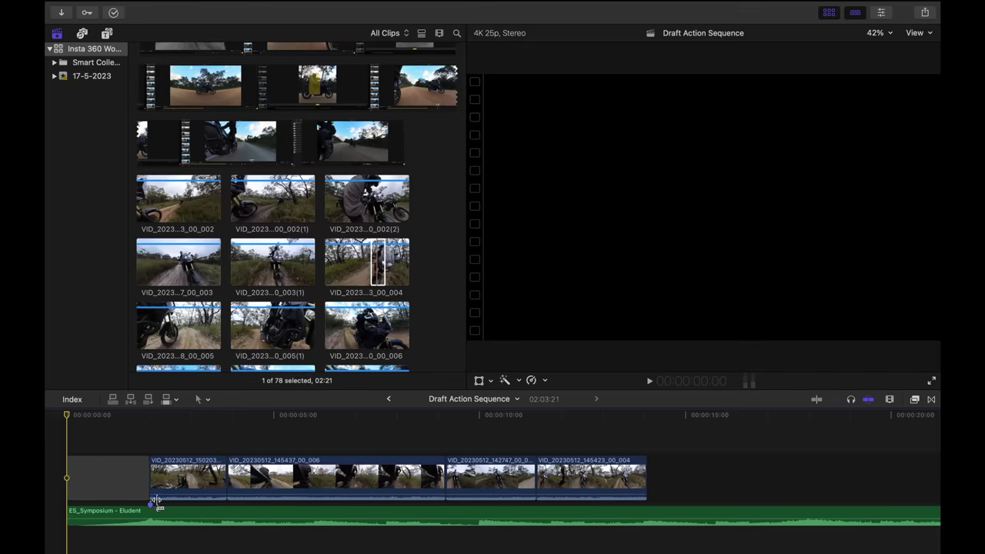
pyautogui.click(181, 508)
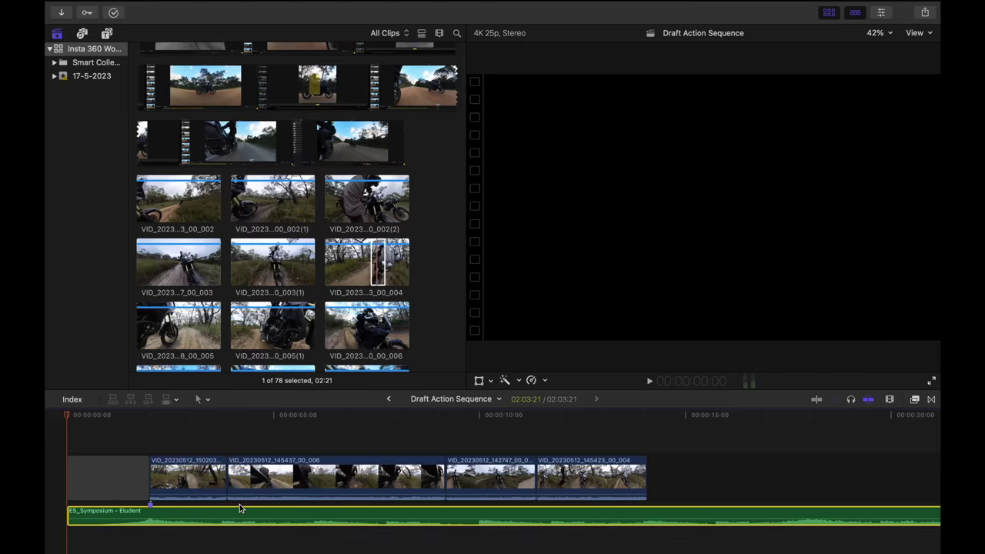
pyautogui.press('space')
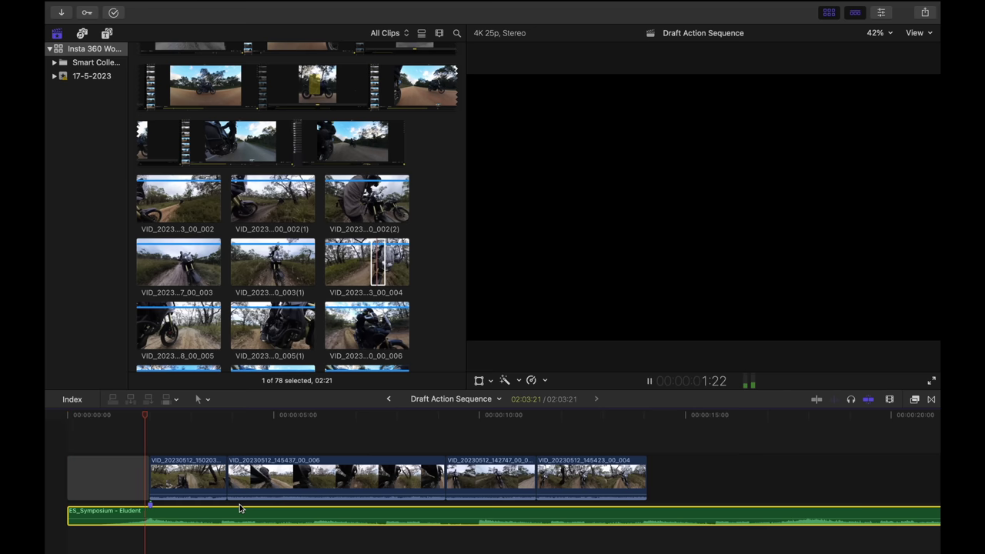
pyautogui.press('m')
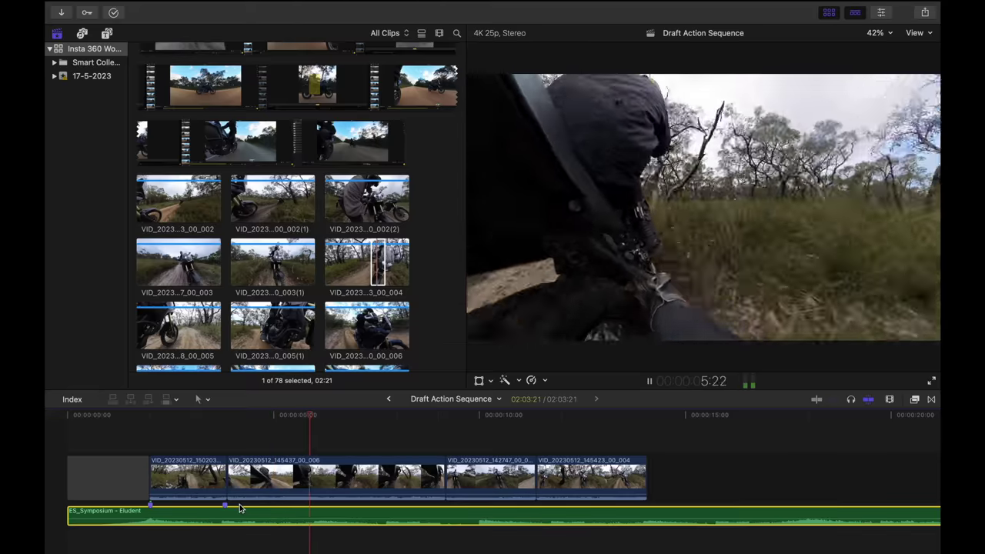
pyautogui.press('m')
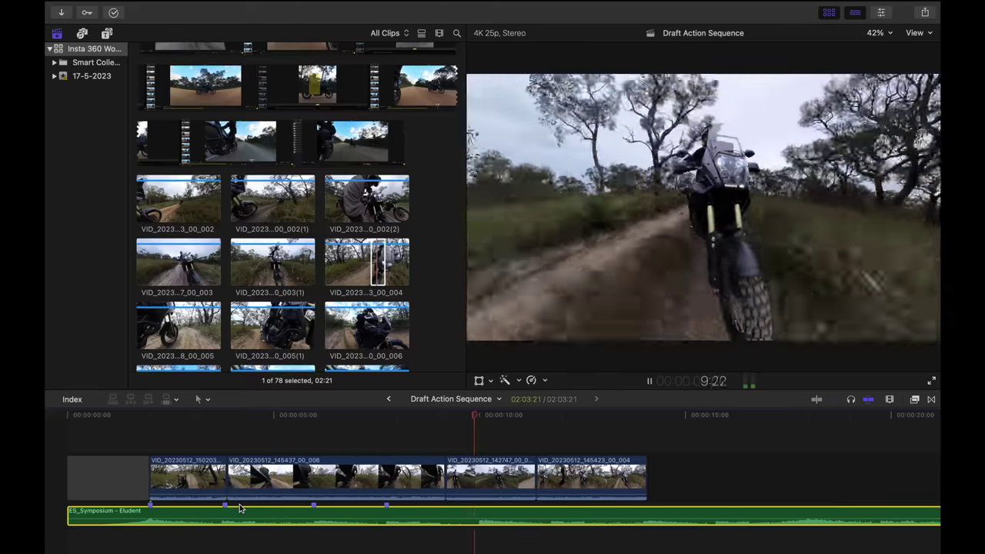
pyautogui.press('m')
pyautogui.press('m')
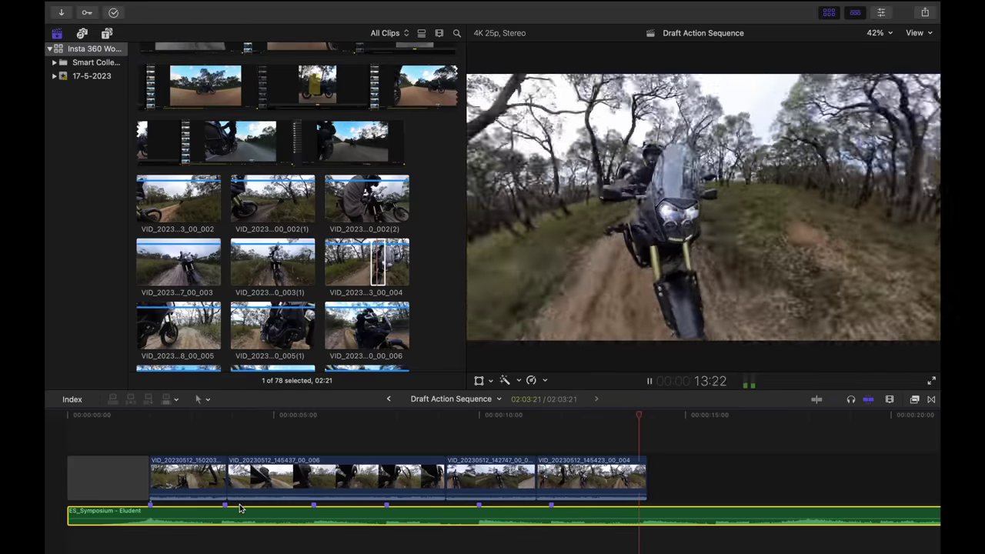
pyautogui.press('m')
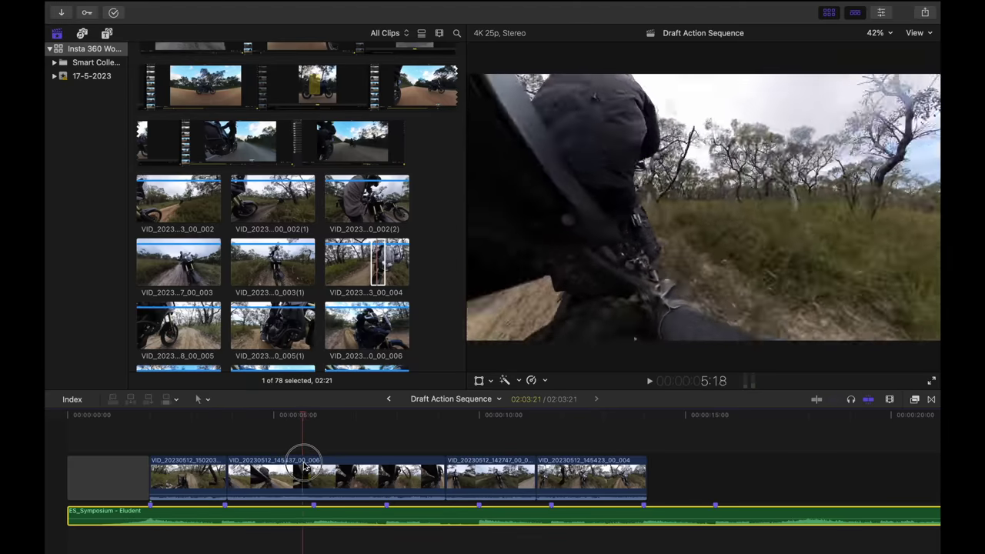
# - Trim the end of the second video clip, VID_20230512_145437_00_006, to the beat marker at 7:18
pyautogui.moveTo(282, 471); pyautogui.dragTo(280, 474)
pyautogui.click(313, 507)
pyautogui.moveTo(282, 415); pyautogui.dragTo(394, 433)
pyautogui.click(394, 433)
pyautogui.click(400, 476)
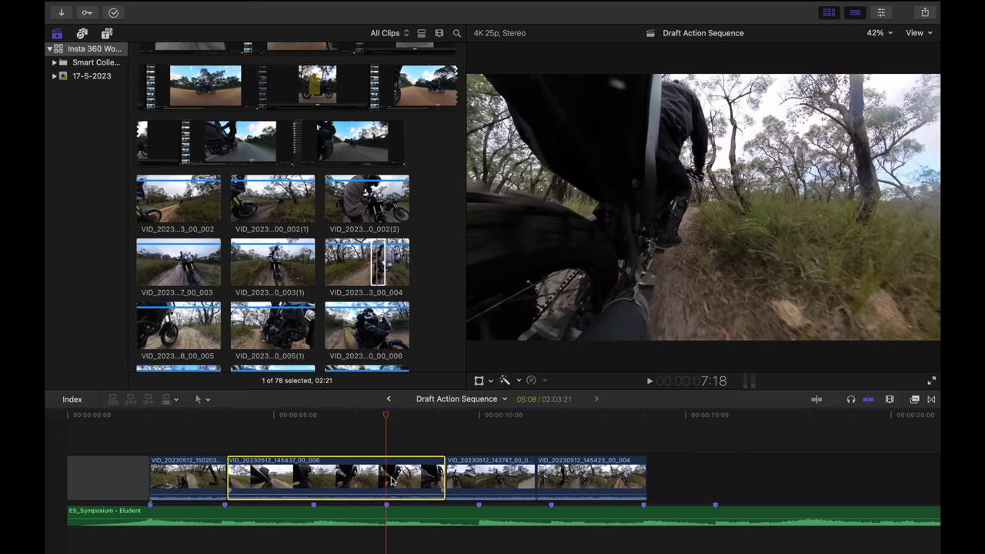
pyautogui.hotkey('alt', ']')
# - Extend the third video clip's end to the beat marker at 9:24 and trim the fourth clip's end to the following marker
pyautogui.click(476, 418)
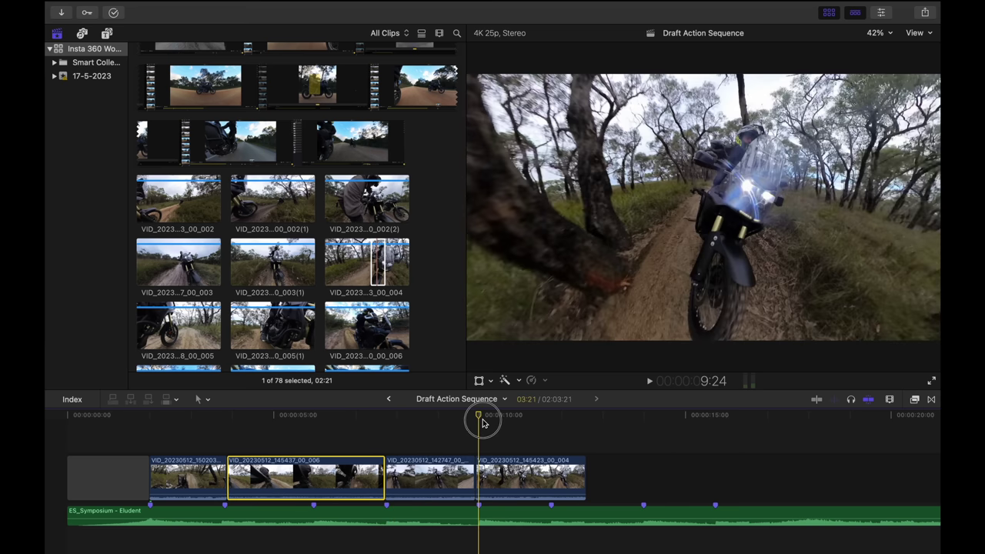
pyautogui.moveTo(468, 472); pyautogui.dragTo(478, 473)
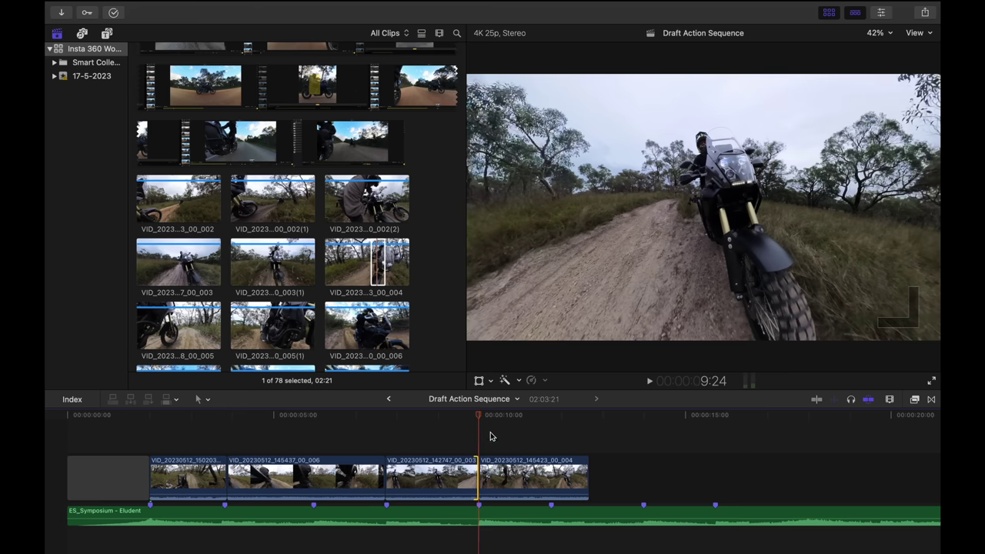
pyautogui.click(550, 416)
pyautogui.click(539, 477)
pyautogui.hotkey('alt', ']')
# - Play back the retimed sequence from the first video clip to check its cuts against the music beats
pyautogui.click(235, 445)
pyautogui.click(157, 449)
pyautogui.press('space')
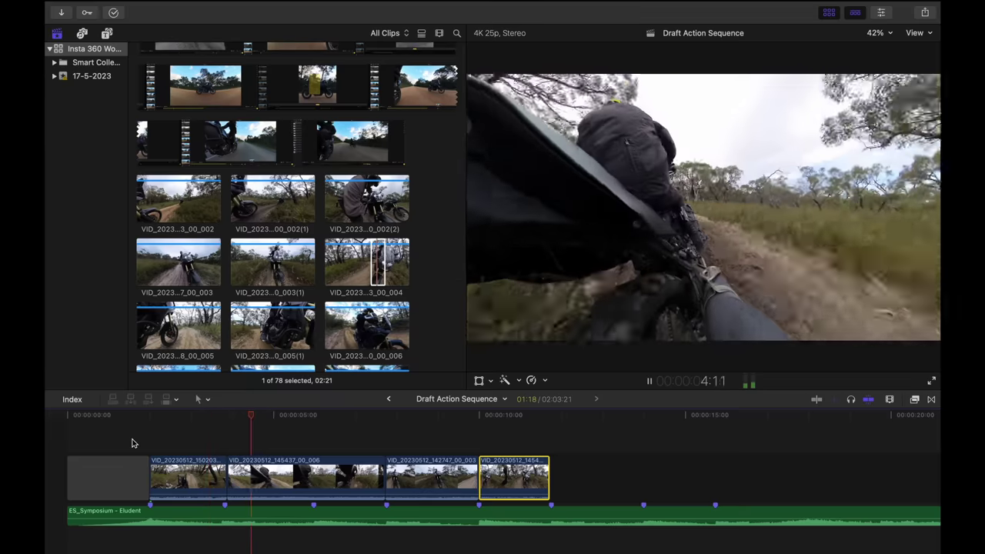
pyautogui.press('space')
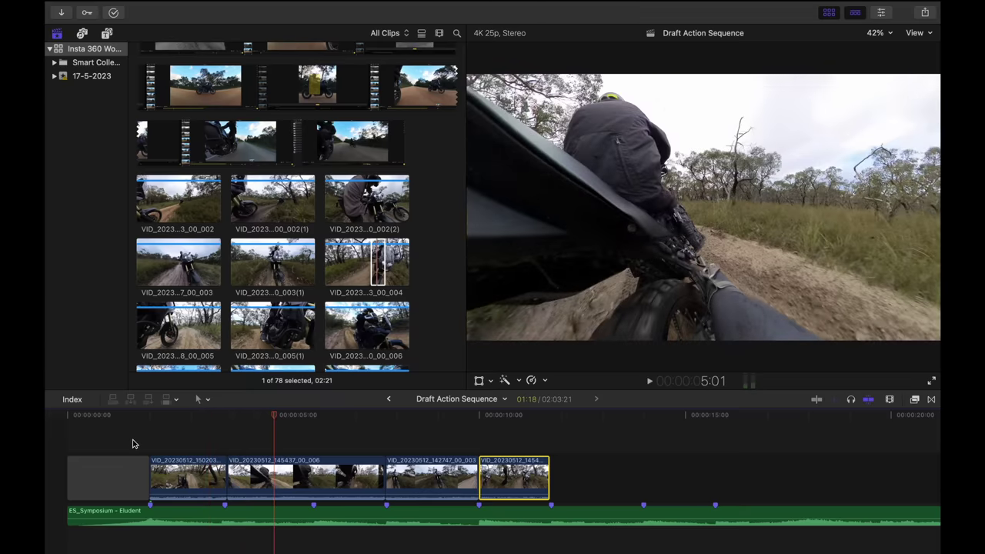
pyautogui.press('space')
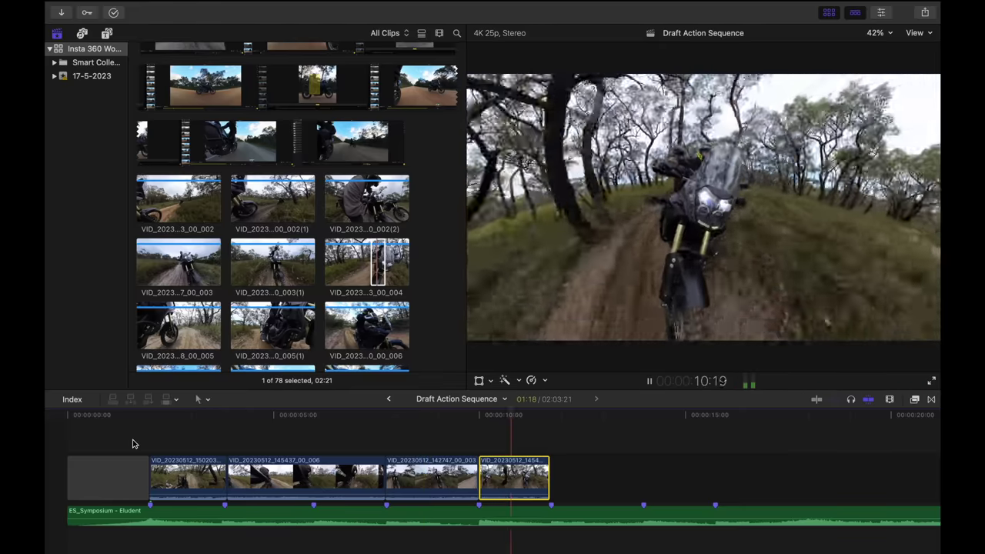
pyautogui.press('space')
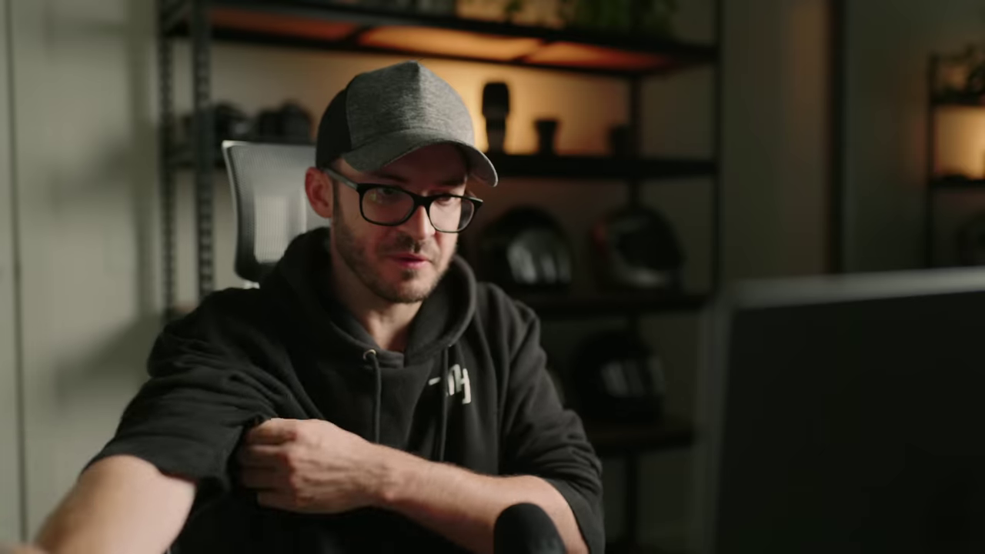
# - Search the effects for "lut" and add the Custom LUT effect to the first video clip in the sequence
pyautogui.click(197, 479)
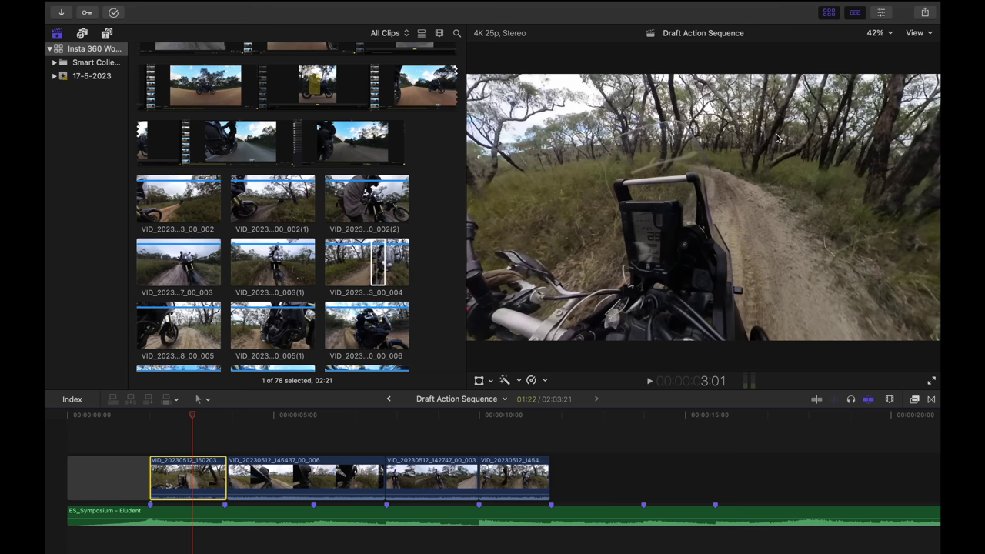
pyautogui.press('super+5')
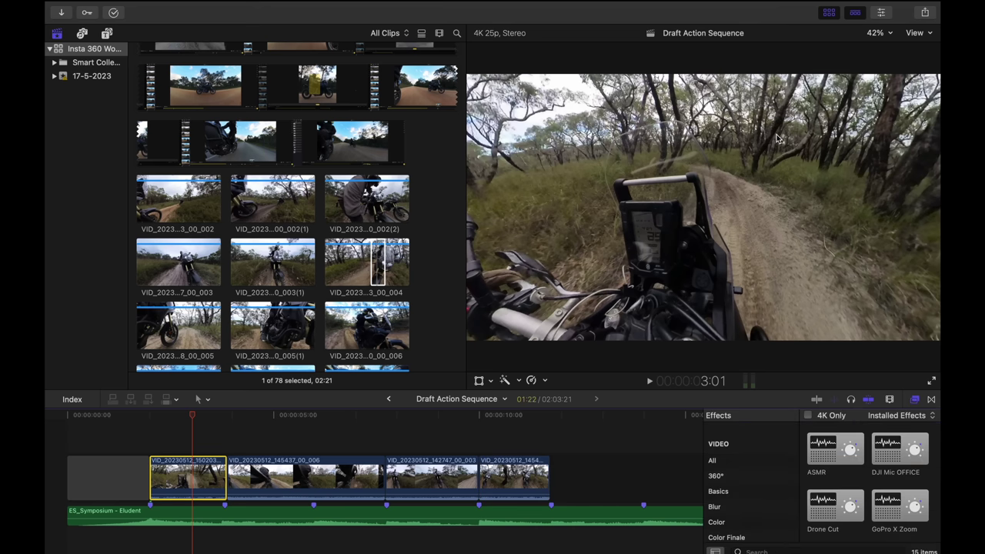
pyautogui.press('super+4')
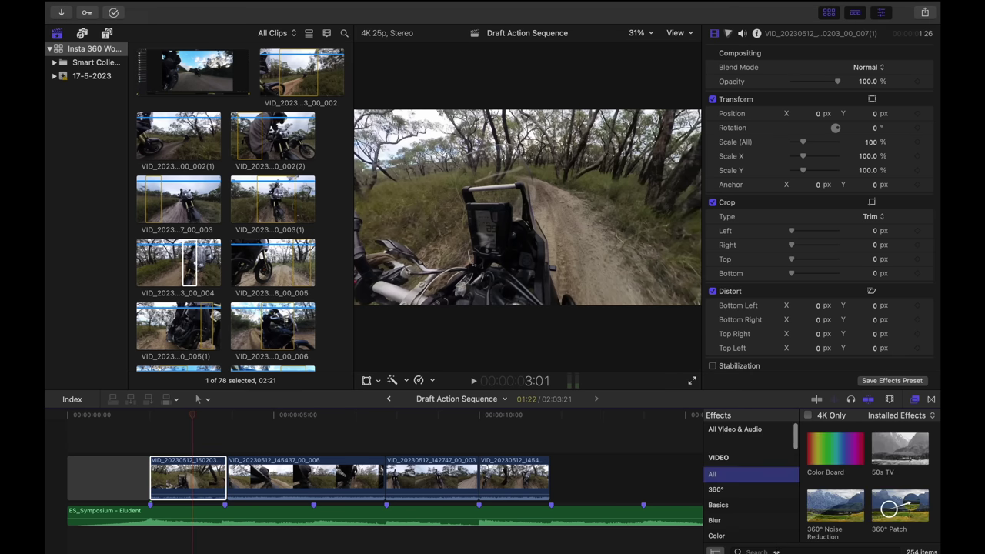
pyautogui.click(771, 551)
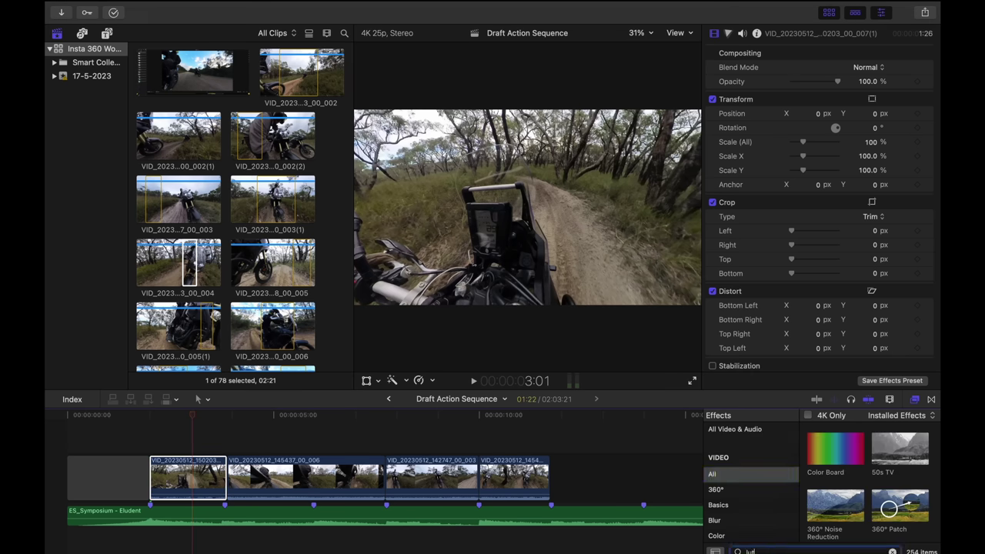
pyautogui.moveTo(843, 456); pyautogui.dragTo(194, 482)
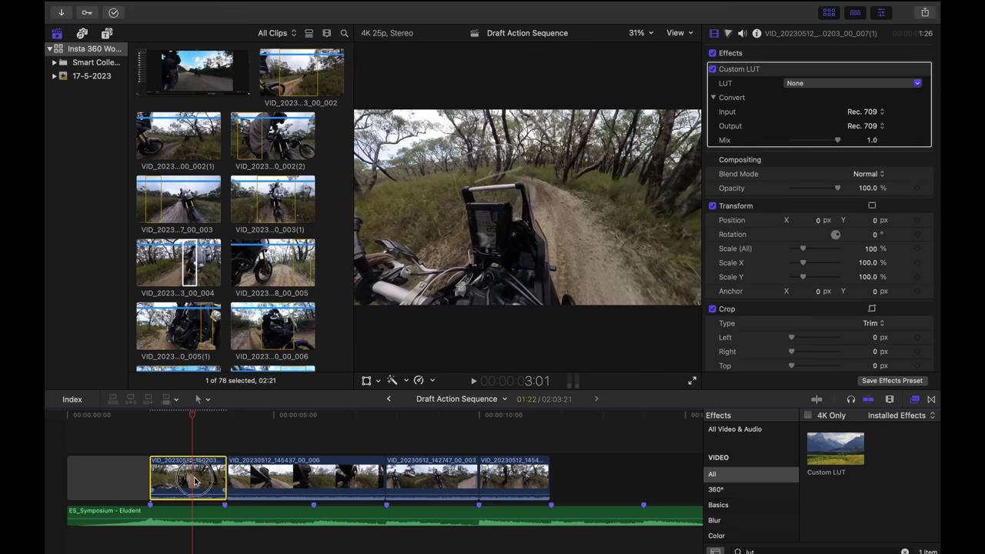
# - Set the first video clip's Custom LUT to Forest Freedom and lower its Mix to soften the look
pyautogui.click(830, 85)
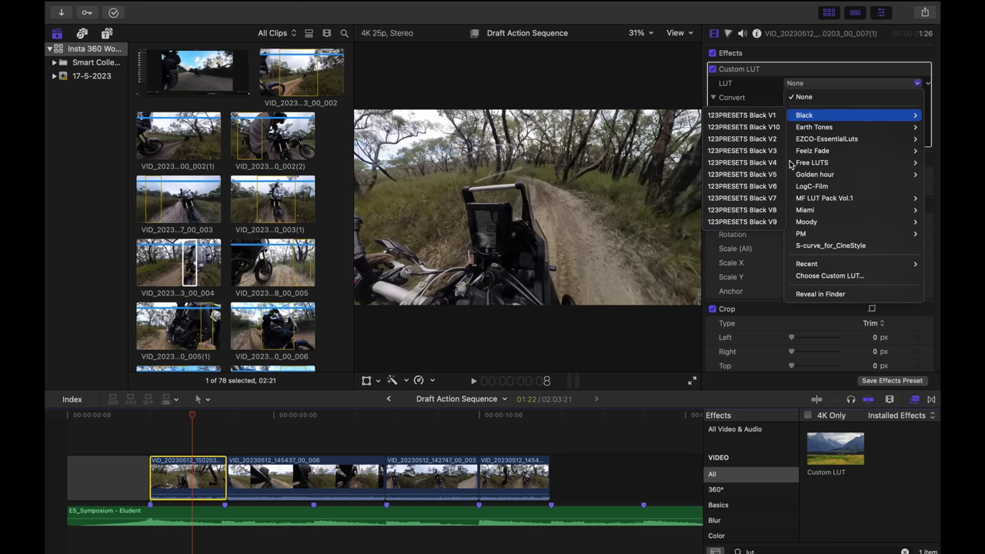
pyautogui.moveTo(851, 202)
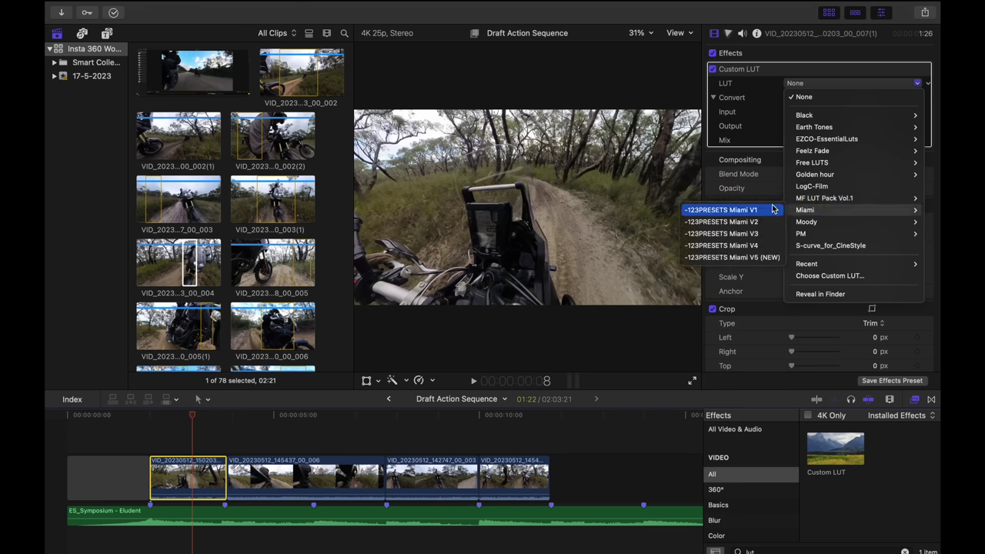
pyautogui.click(753, 210)
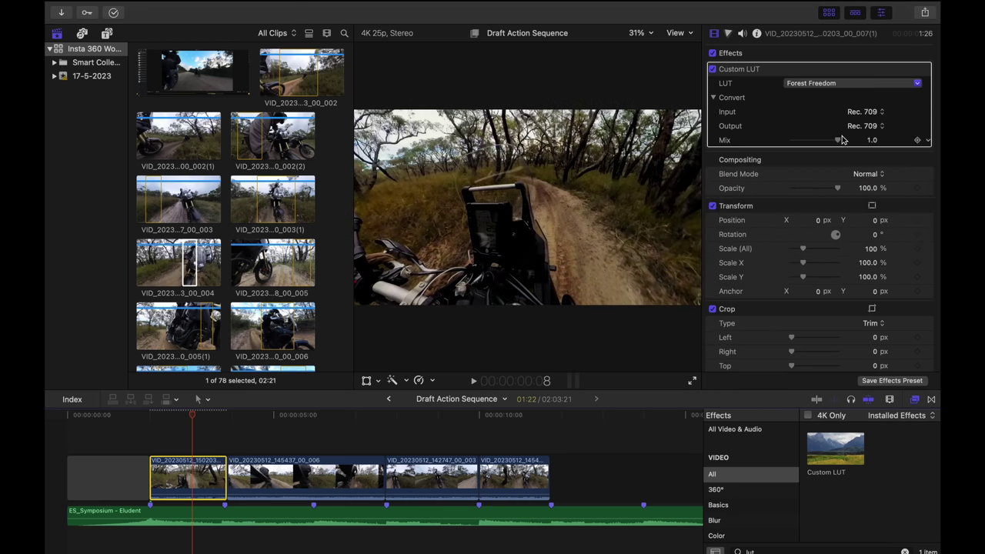
pyautogui.moveTo(842, 139); pyautogui.dragTo(773, 164)
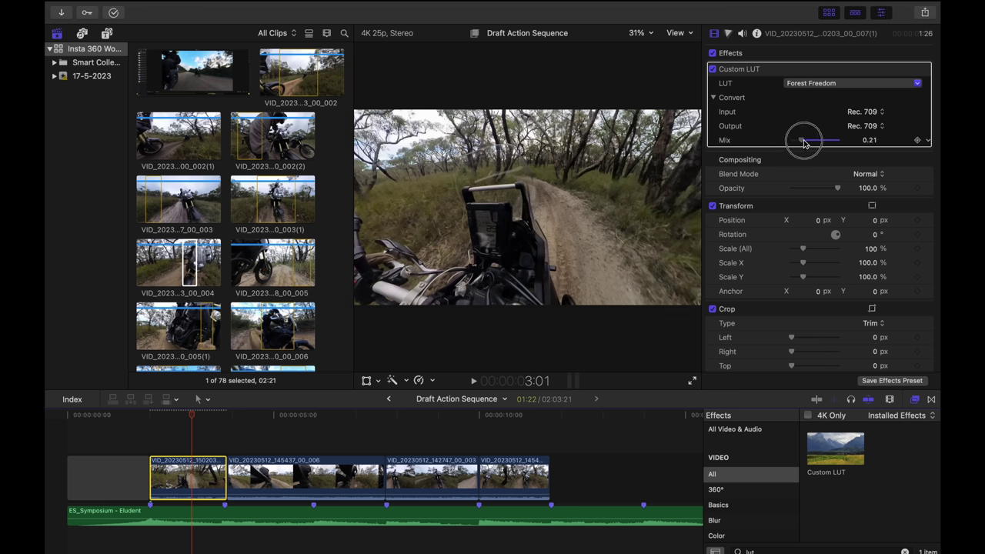
pyautogui.moveTo(801, 143); pyautogui.dragTo(825, 142)
# - Correct the first clip's exposure with the Color Board, setting Midtones to 11% and Highlights to 25%
pyautogui.click(729, 34)
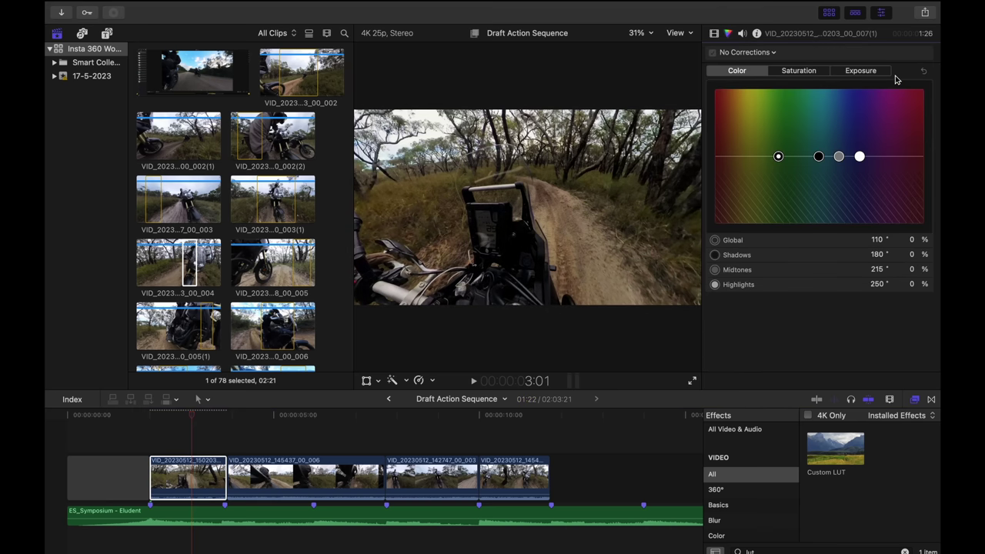
pyautogui.click(862, 71)
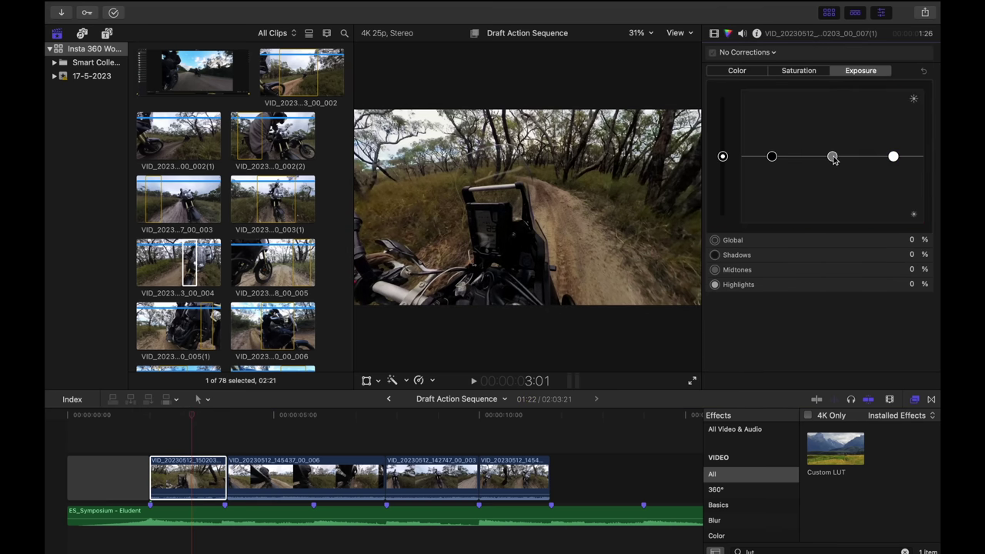
pyautogui.moveTo(834, 159); pyautogui.dragTo(833, 148)
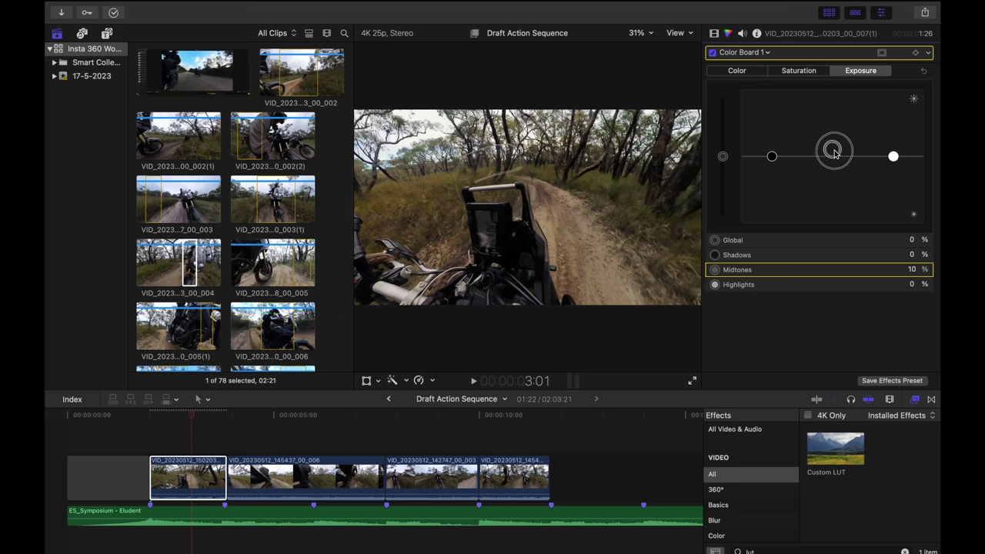
pyautogui.moveTo(894, 157)
pyautogui.mouseDown()
pyautogui.moveTo(893, 127)
pyautogui.moveTo(893, 140)
pyautogui.mouseUp()
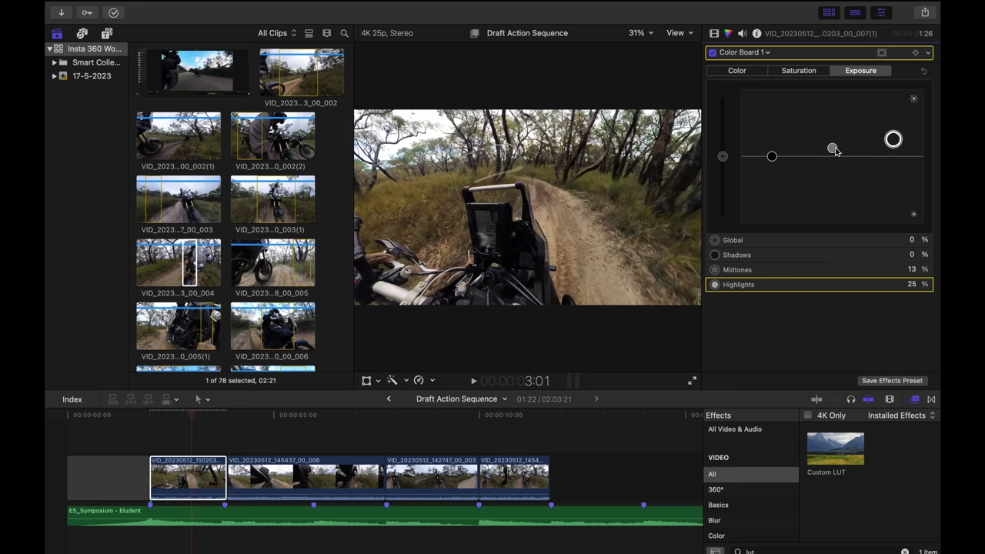
pyautogui.click(833, 149)
# - Play back the graded first clip from about 2:08 and scrub through it to examine the color
pyautogui.moveTo(193, 423); pyautogui.dragTo(164, 428)
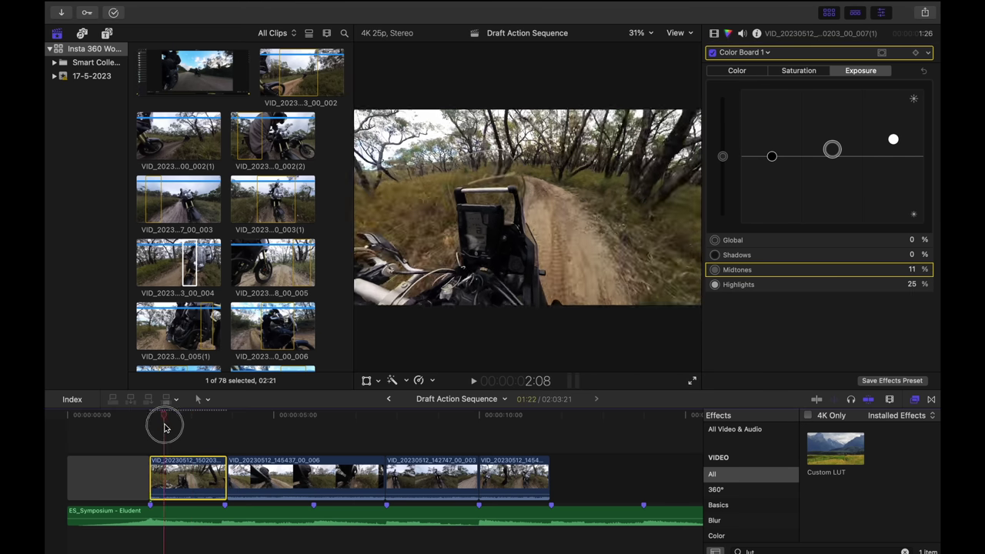
pyautogui.press('space')
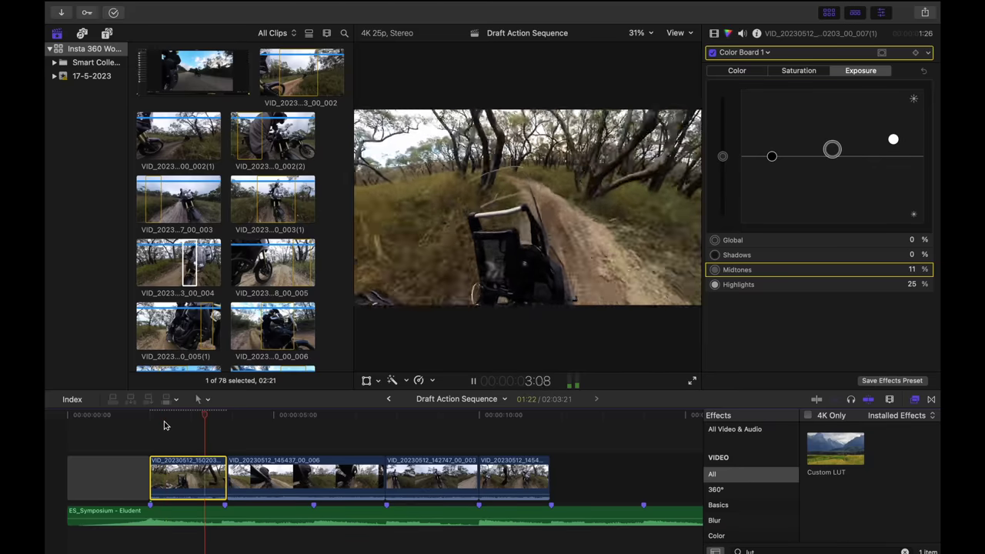
pyautogui.press('space')
pyautogui.click(206, 428)
pyautogui.moveTo(207, 432); pyautogui.dragTo(186, 428)
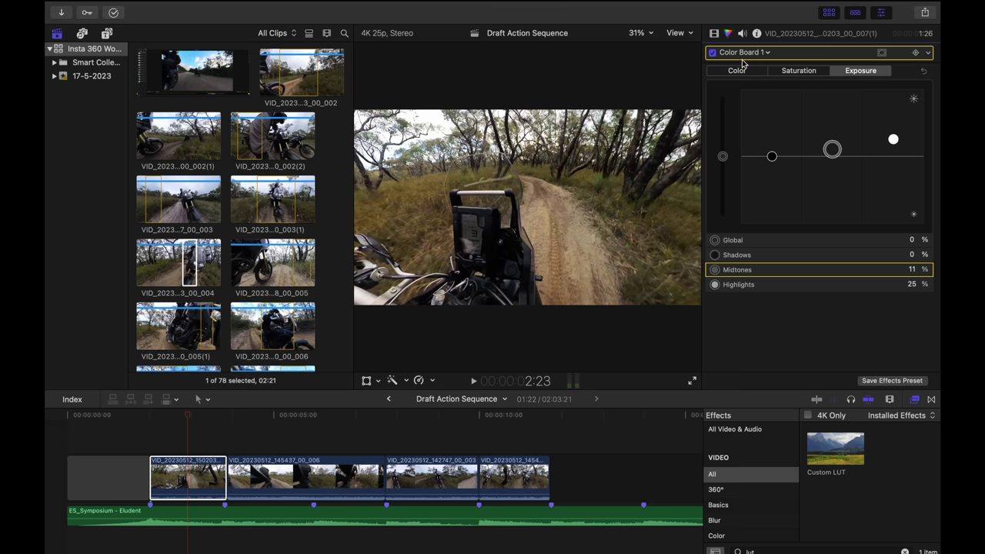
# - Tint the first clip's shadows cyan at 180° and 8% in the Color Board and shift the color of its highlights
pyautogui.click(737, 71)
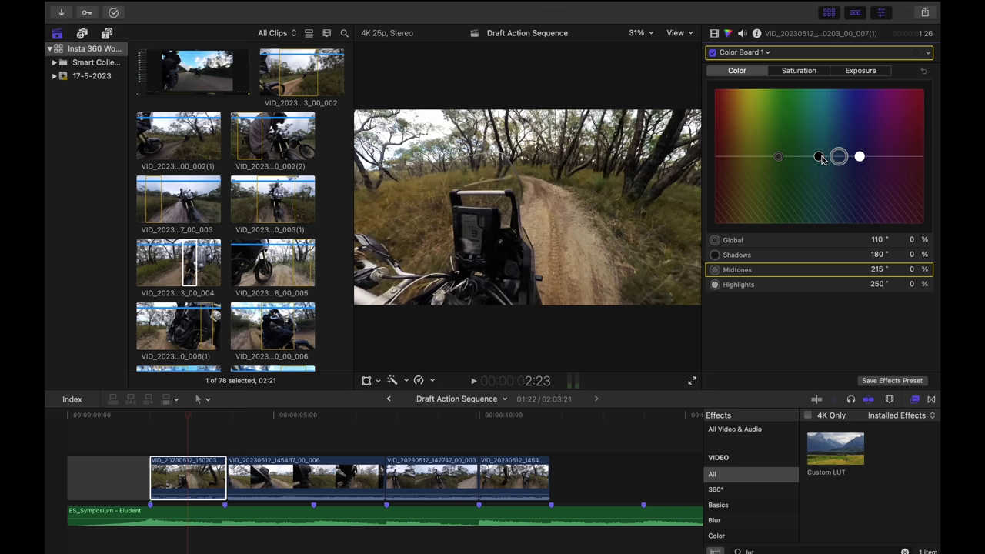
pyautogui.moveTo(820, 157); pyautogui.dragTo(822, 155)
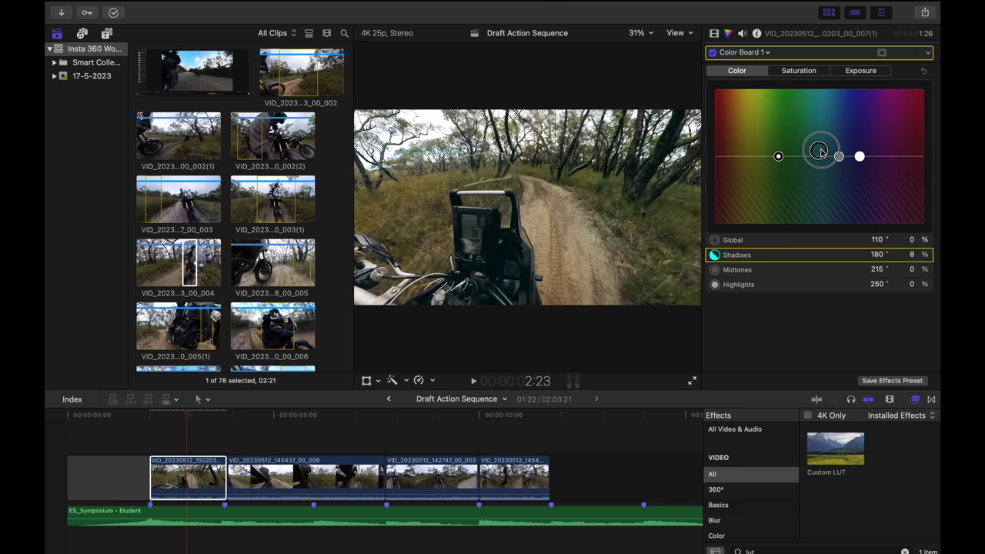
pyautogui.moveTo(858, 157); pyautogui.dragTo(833, 153)
# - Refine the first clip's exposure in the Color Board with Global at -18%, Shadows at 22% and Midtones at 5%
pyautogui.click(861, 71)
pyautogui.click(722, 157)
pyautogui.moveTo(772, 156)
pyautogui.mouseDown()
pyautogui.moveTo(771, 147)
pyautogui.moveTo(723, 168)
pyautogui.moveTo(772, 142)
pyautogui.mouseUp()
# - Play the first clip from its start and scrub back through it to check the revised grade
pyautogui.click(158, 416)
pyautogui.press('space')
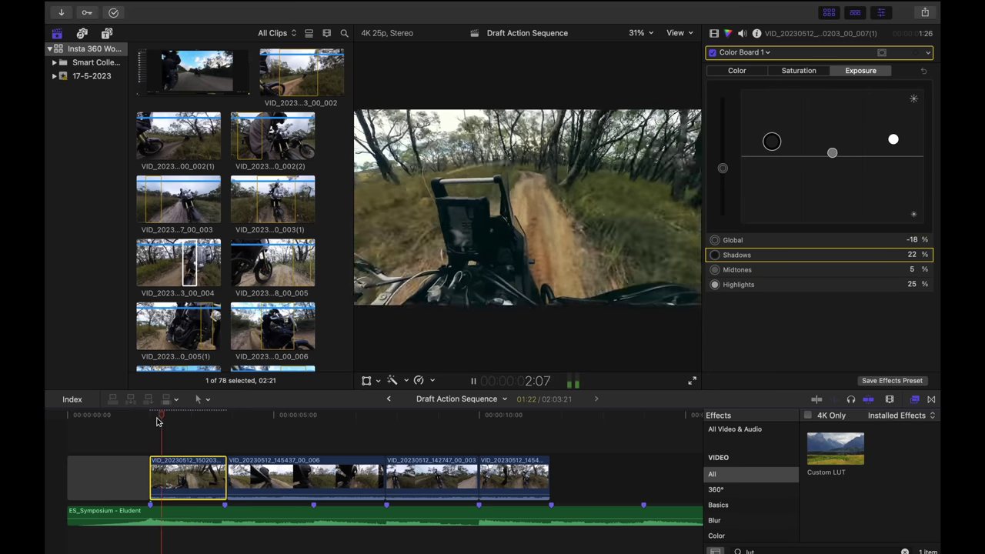
pyautogui.press('space')
pyautogui.moveTo(219, 420); pyautogui.dragTo(185, 422)
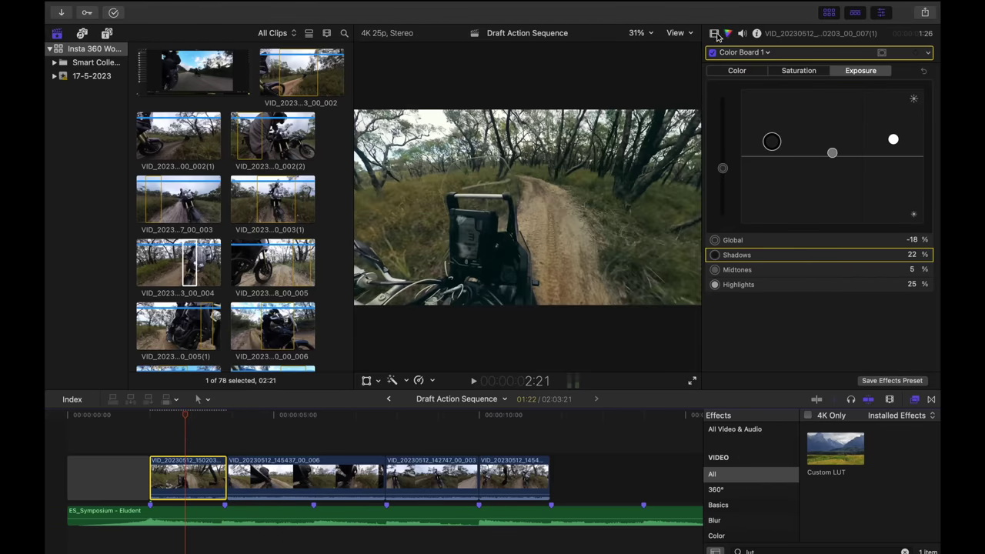
# - Compare the first clip with and without its grade by switching the Custom LUT and all effects off and on
pyautogui.click(714, 34)
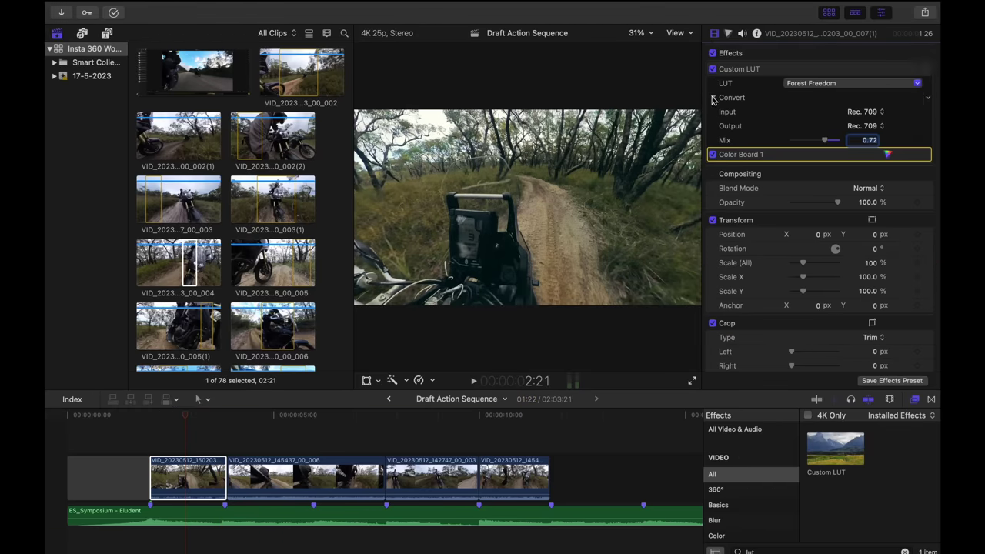
pyautogui.click(713, 69)
pyautogui.click(713, 69)
pyautogui.click(712, 53)
pyautogui.click(712, 54)
pyautogui.click(712, 53)
pyautogui.click(713, 54)
pyautogui.click(712, 53)
pyautogui.click(713, 53)
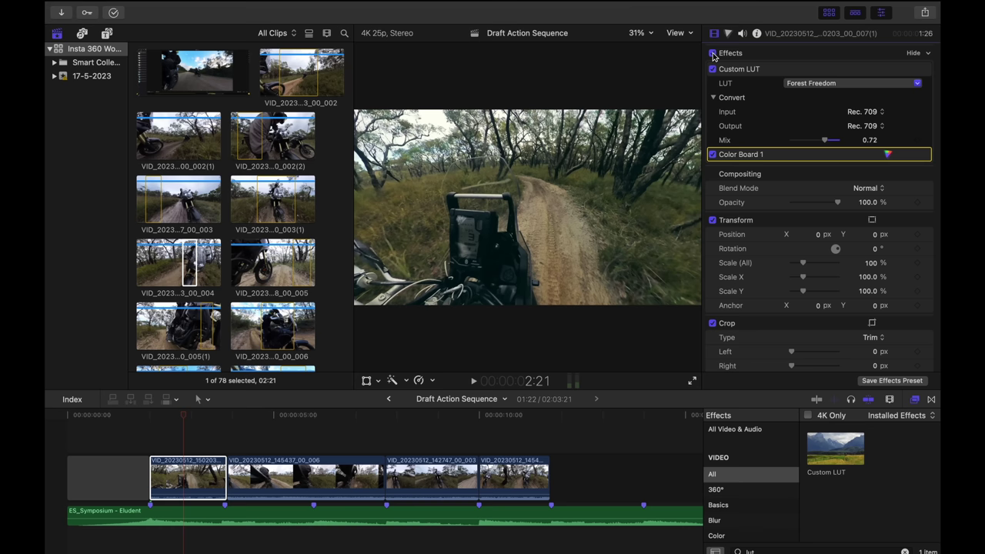
# - Paste the first clip's Custom LUT and Color Board 1 effects onto the three remaining video clips in the sequence
pyautogui.moveTo(261, 433); pyautogui.dragTo(523, 488)
pyautogui.press('super+shift+v')
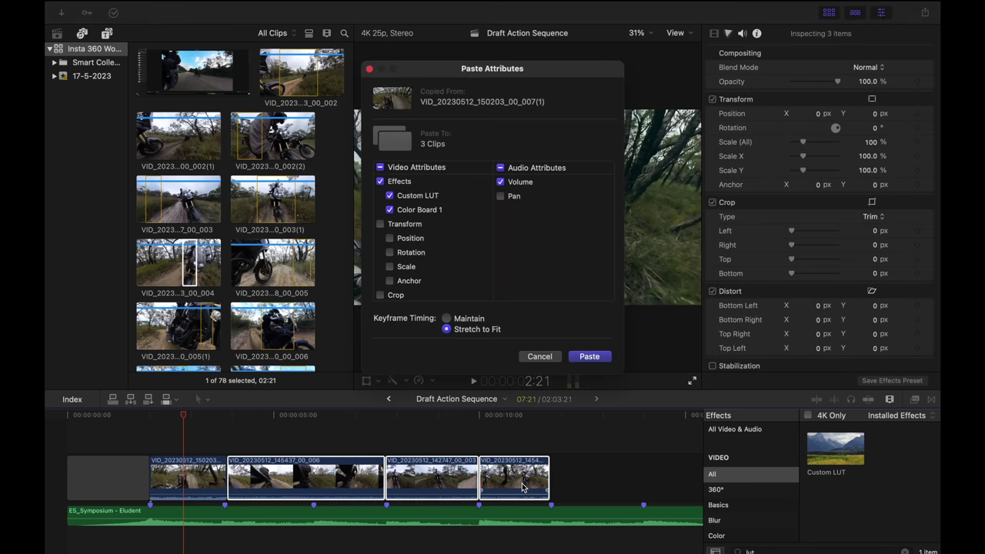
pyautogui.click(591, 357)
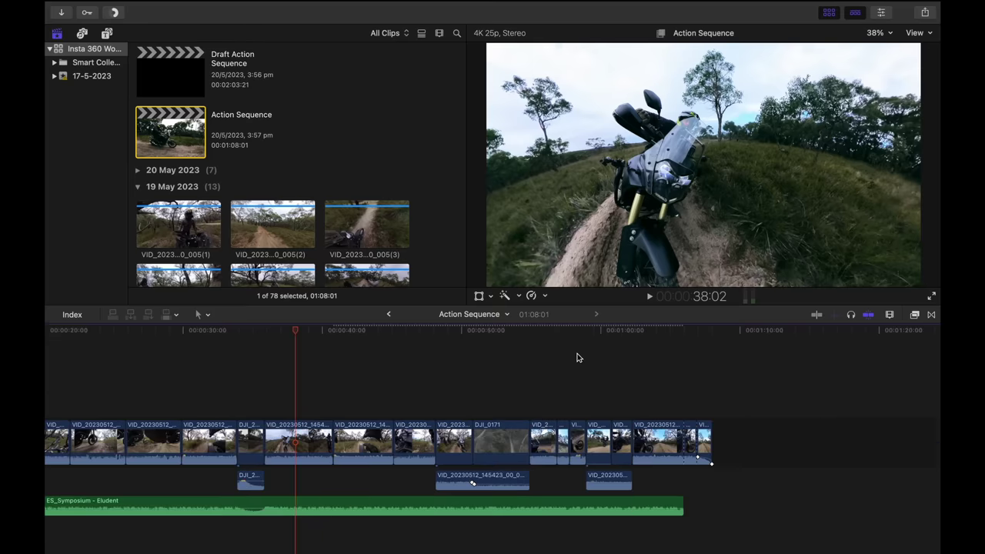
# - Scrub through the Action Sequence timeline to examine its graded clips, connected drone shots and audio layers
pyautogui.hscroll(-5, 579, 358)
pyautogui.moveTo(596, 332); pyautogui.dragTo(509, 382)
pyautogui.hscroll(5, 247, 347)
pyautogui.scroll(-1, 507, 382)
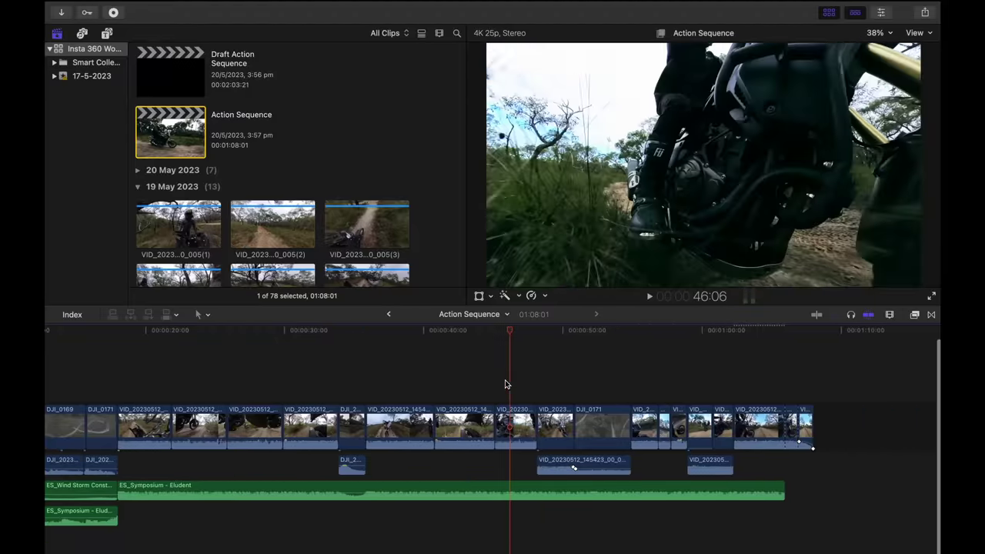
pyautogui.moveTo(508, 333); pyautogui.dragTo(557, 359)
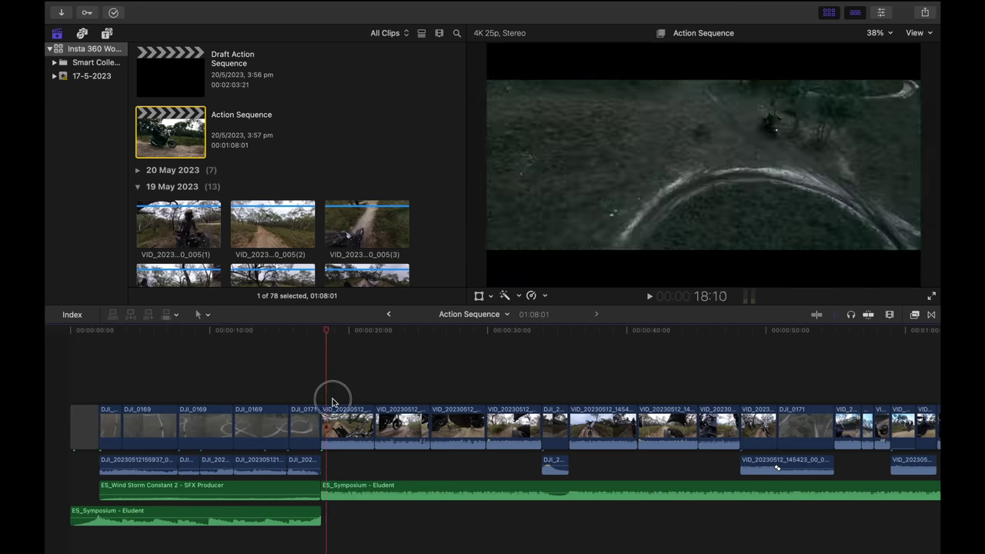
pyautogui.moveTo(332, 402); pyautogui.dragTo(515, 401)
pyautogui.hscroll(2, 506, 400)
pyautogui.hscroll(3, 506, 404)
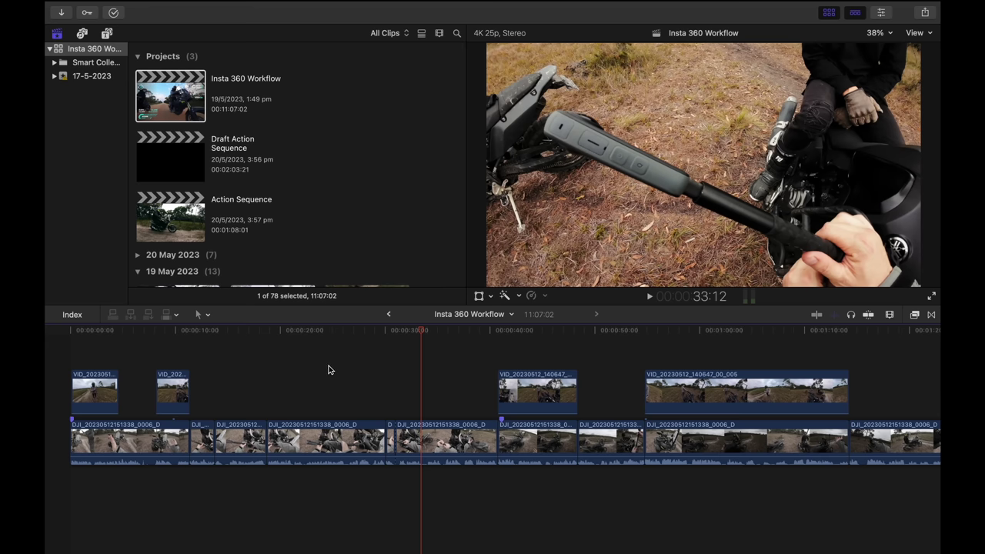
# - Look through the Insta 360 Workflow timeline, scrubbing over the main DJI footage and the connected 360° clips
pyautogui.hscroll(10, 329, 368)
pyautogui.hscroll(-10, 330, 368)
pyautogui.moveTo(140, 405); pyautogui.dragTo(100, 395)
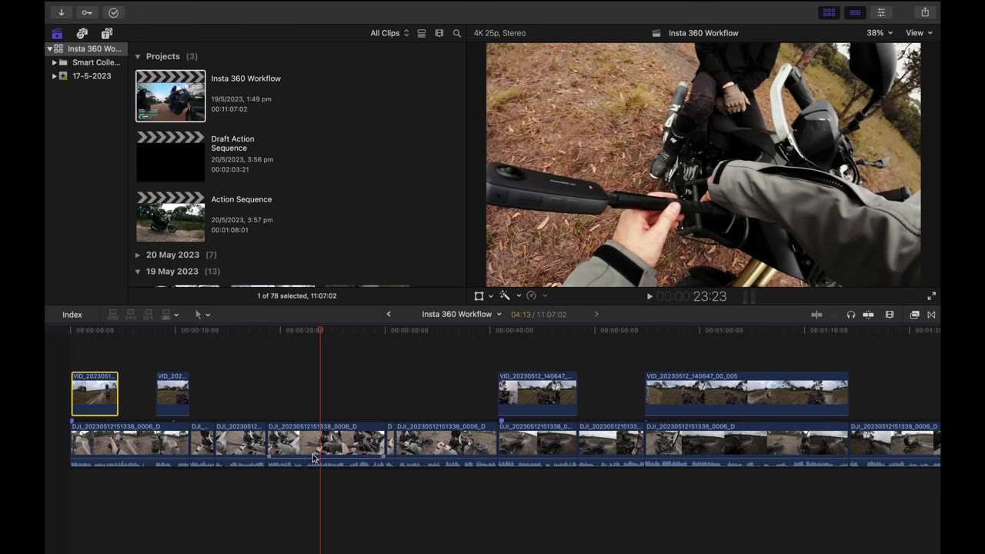
pyautogui.moveTo(319, 334); pyautogui.dragTo(394, 362)
pyautogui.hscroll(8, 360, 385)
pyautogui.hscroll(-8, 199, 373)
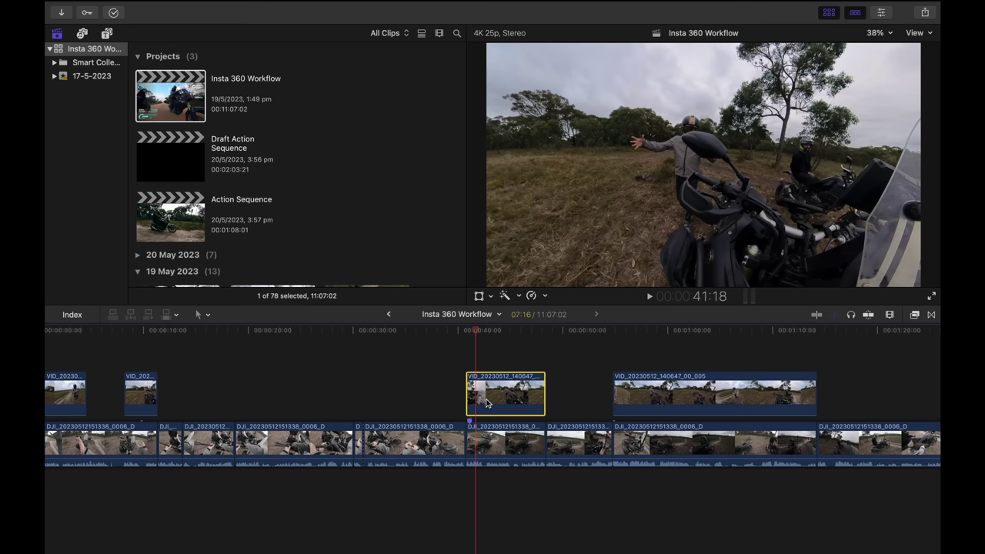
pyautogui.moveTo(475, 332); pyautogui.dragTo(513, 333)
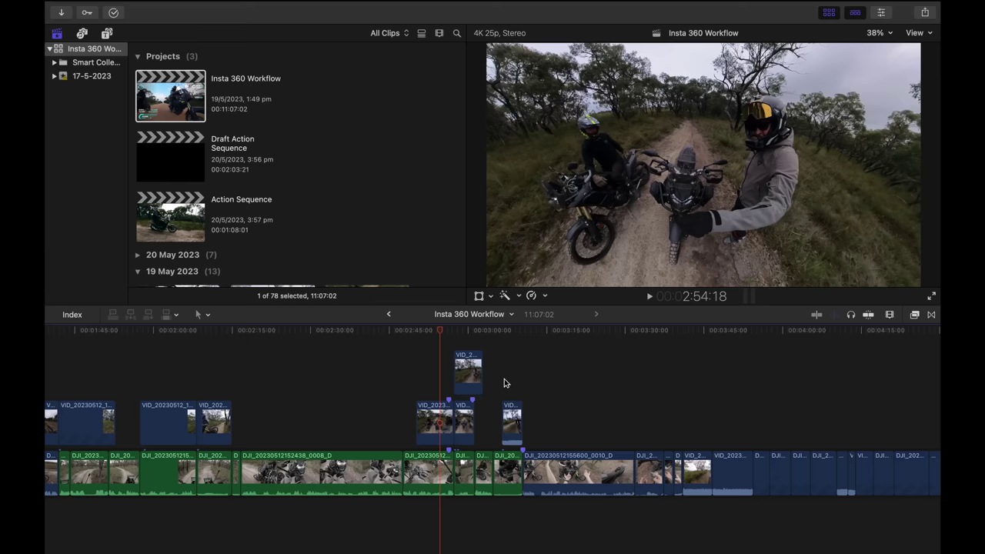
# - Browse the Motofeelz website's Products page to view the available LUTs and Lightroom presets
pyautogui.scroll(-5, 503, 382)
pyautogui.scroll(2, 381, 363)
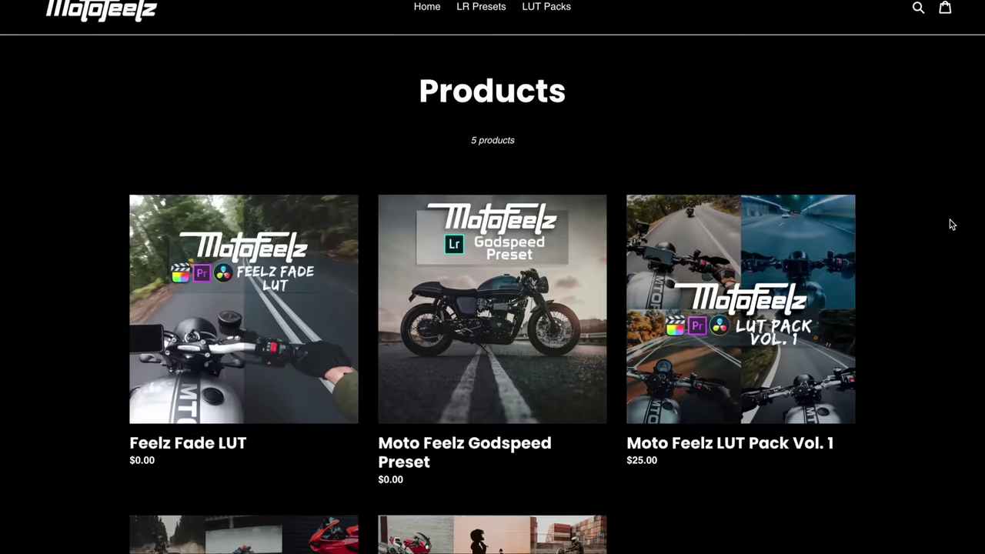
pyautogui.scroll(-5, 952, 224)
pyautogui.scroll(2, 952, 224)
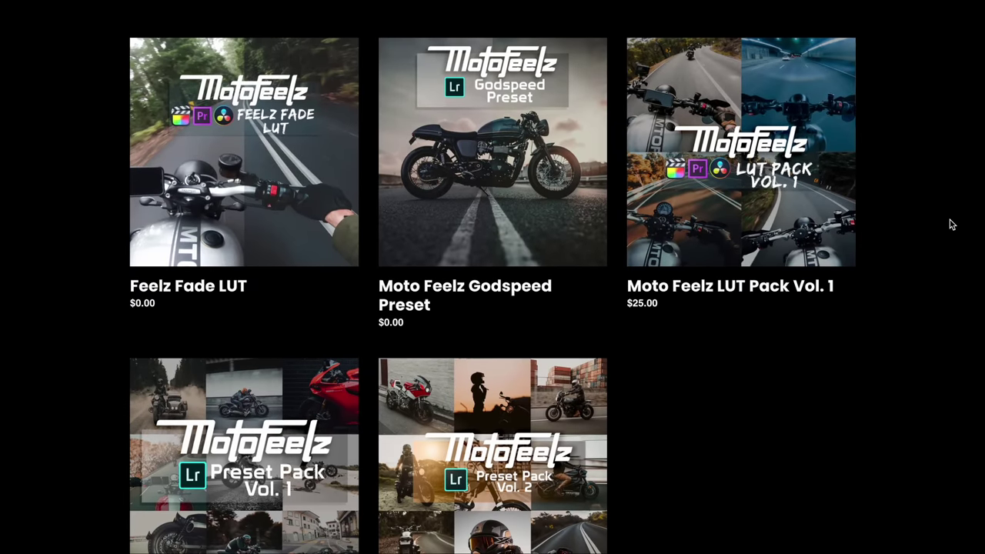